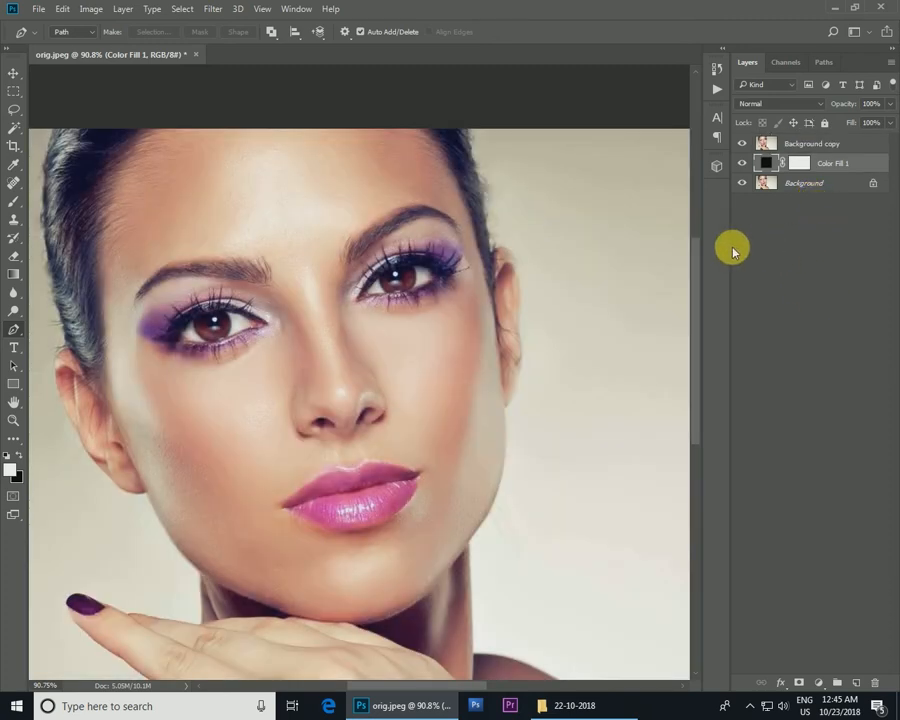
- On the Background copy layer, outline the image-right cheek with a closed Pen path from under the eye along the jaw, chin, mouth and nose
{"action": "left_click", "coordinate": [797, 150]}
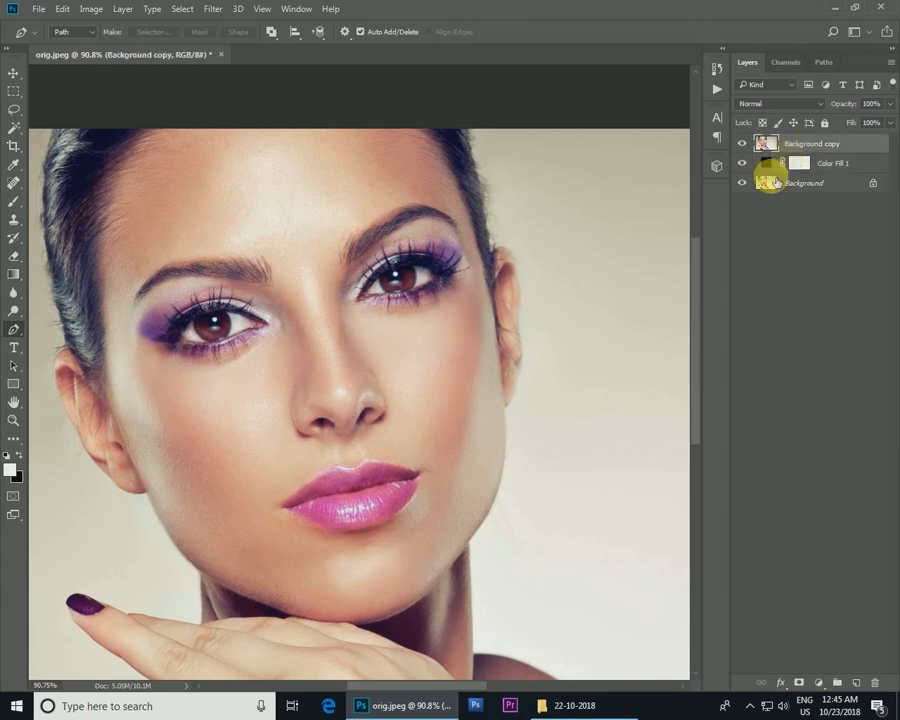
{"action": "left_click", "coordinate": [357, 321]}
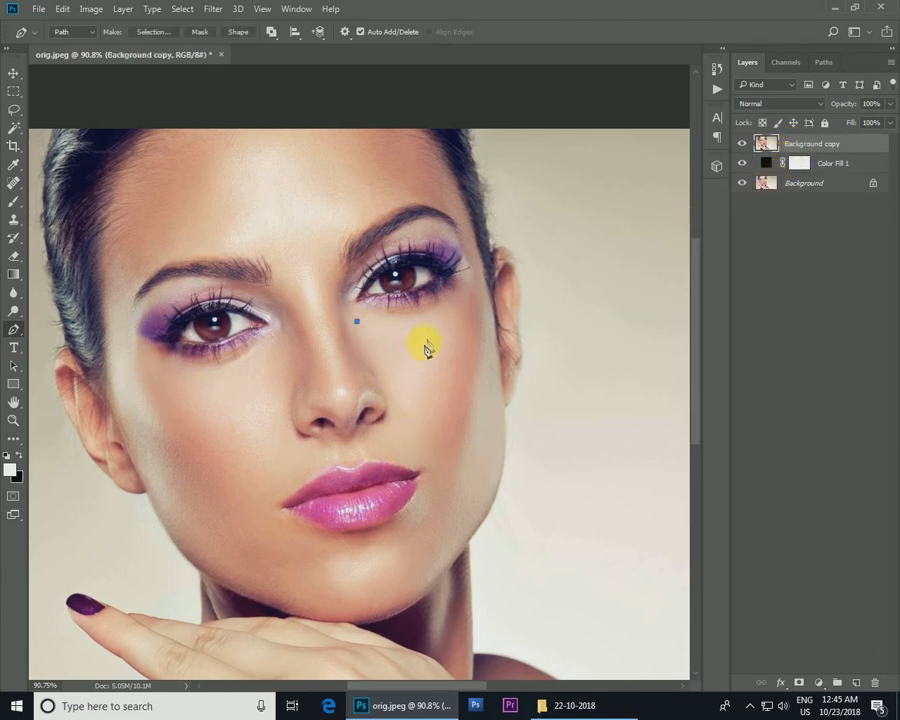
{"action": "left_click_drag", "start_coordinate": [433, 330], "coordinate": [469, 315]}
{"action": "key", "text": "ctrl+z"}
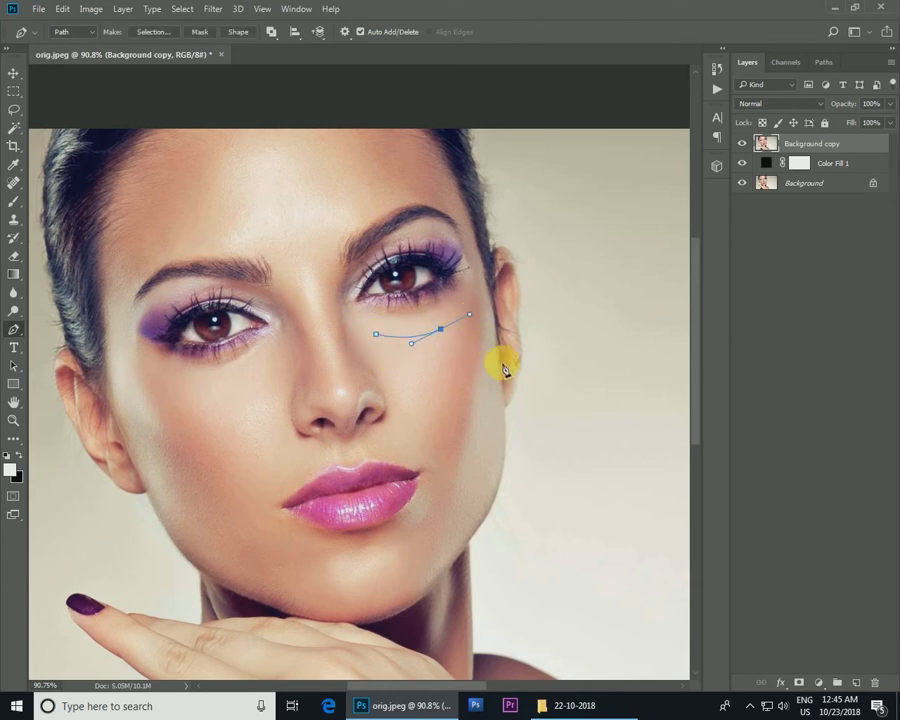
{"action": "left_click_drag", "start_coordinate": [497, 375], "coordinate": [496, 424]}
{"action": "left_click_drag", "start_coordinate": [472, 515], "coordinate": [450, 558]}
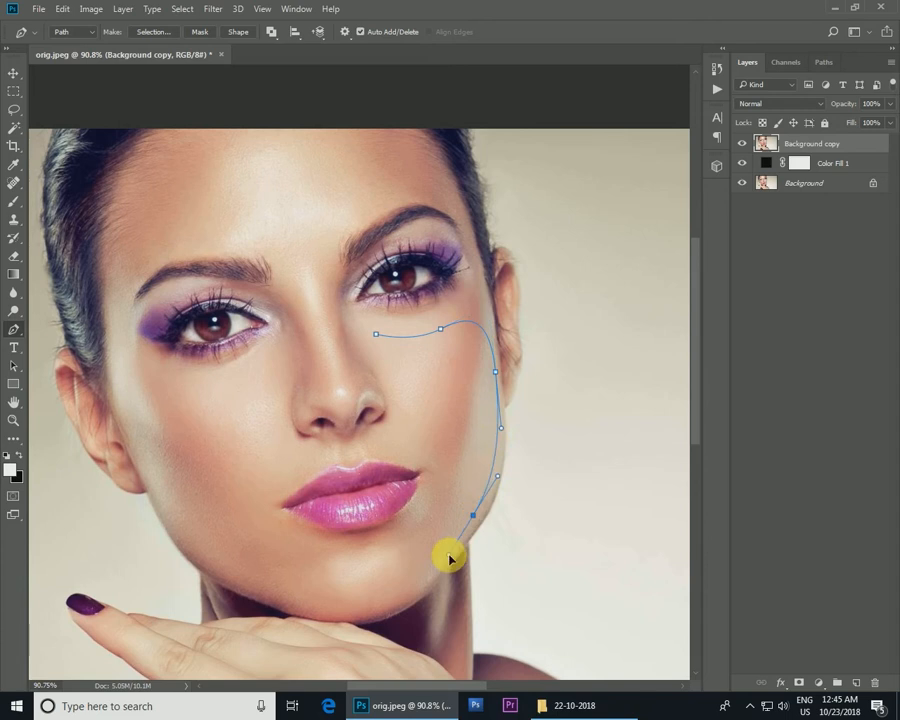
{"action": "left_click_drag", "start_coordinate": [400, 594], "coordinate": [371, 590]}
{"action": "left_click_drag", "start_coordinate": [391, 538], "coordinate": [421, 527]}
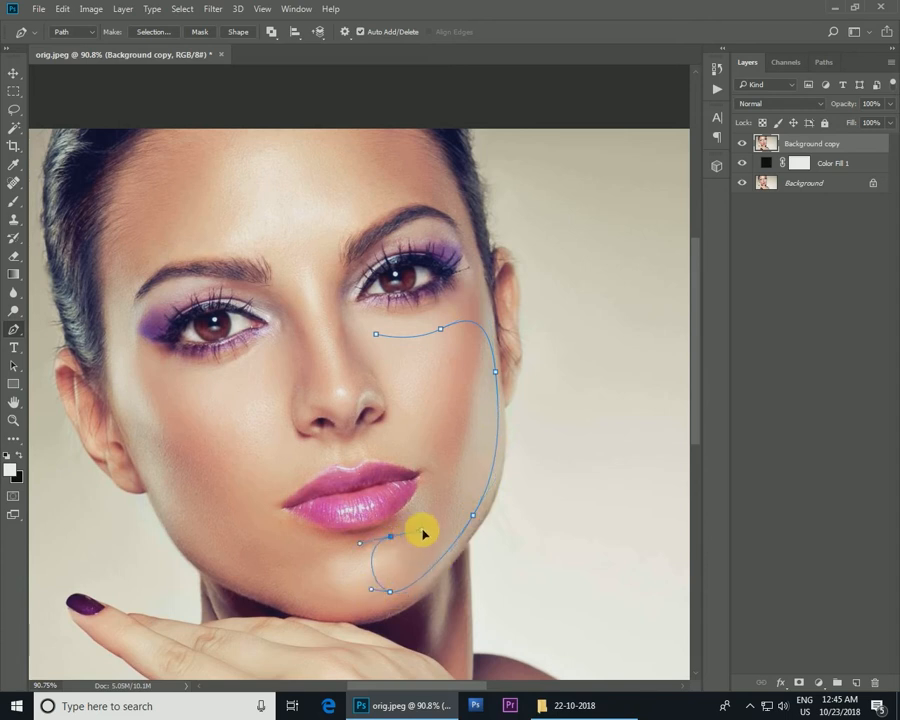
{"action": "left_click", "coordinate": [424, 481]}
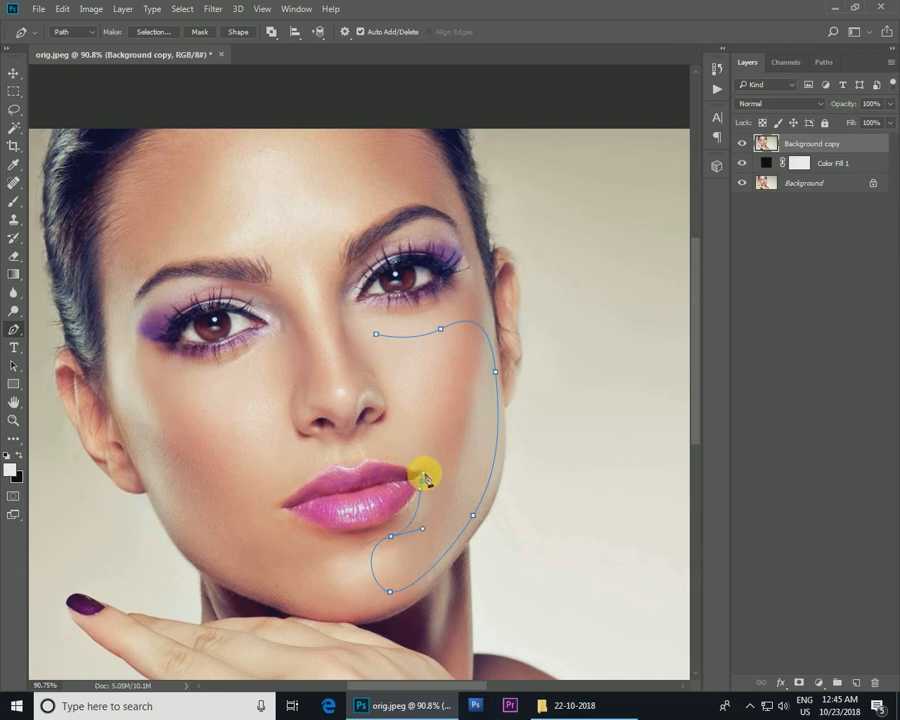
{"action": "left_click_drag", "start_coordinate": [410, 458], "coordinate": [408, 410]}
{"action": "left_click_drag", "start_coordinate": [382, 371], "coordinate": [367, 354]}
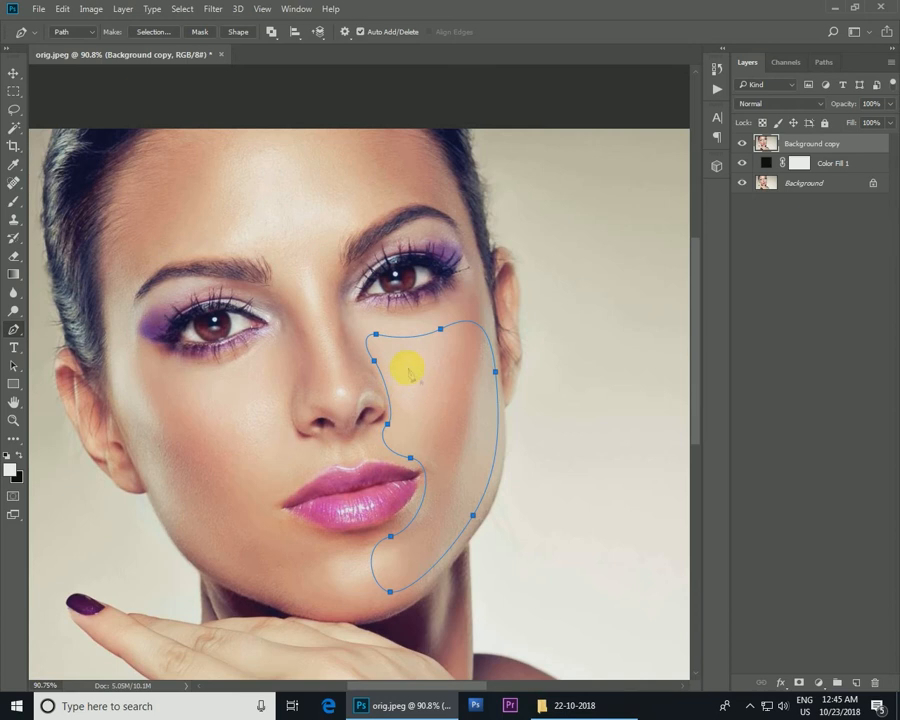
- Convert the cheek path into a selection and cut that area onto a new layer
{"action": "right_click", "coordinate": [409, 372]}
{"action": "left_click", "coordinate": [473, 434]}
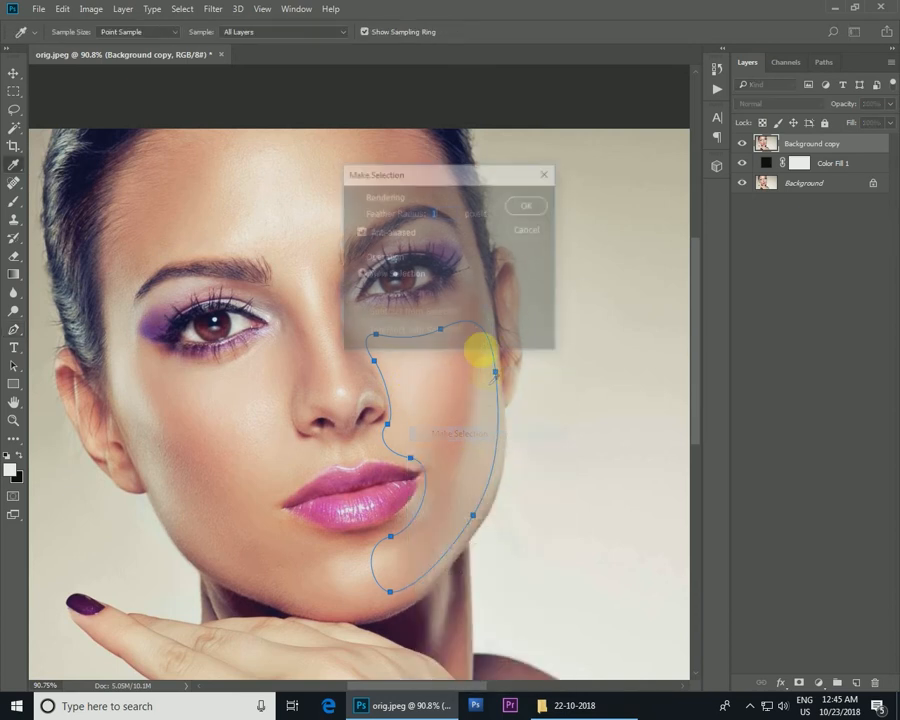
{"action": "left_click", "coordinate": [522, 206]}
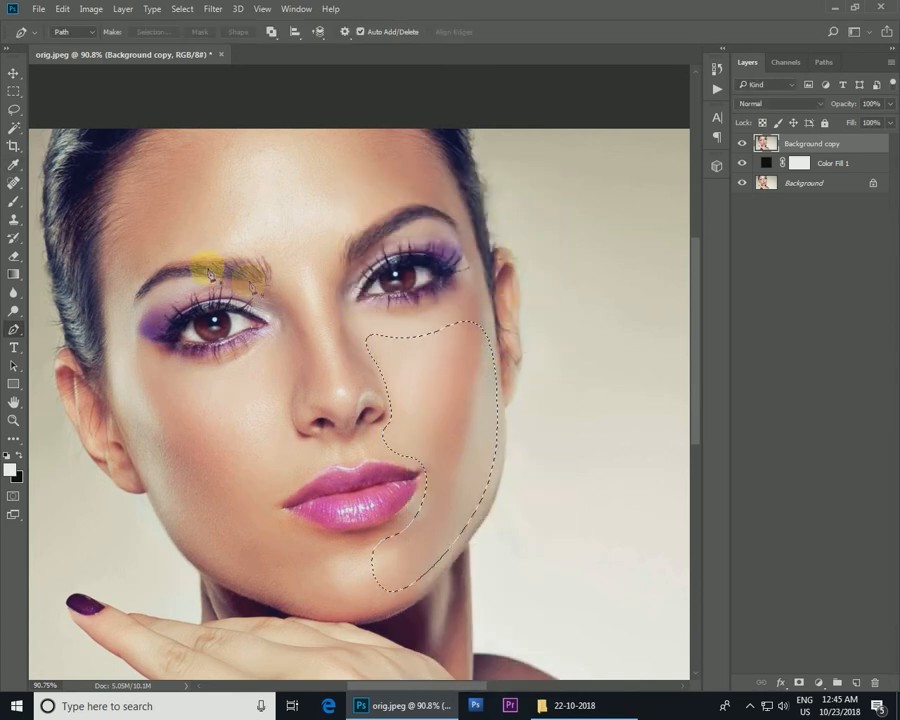
{"action": "left_click", "coordinate": [13, 91]}
{"action": "right_click", "coordinate": [409, 302]}
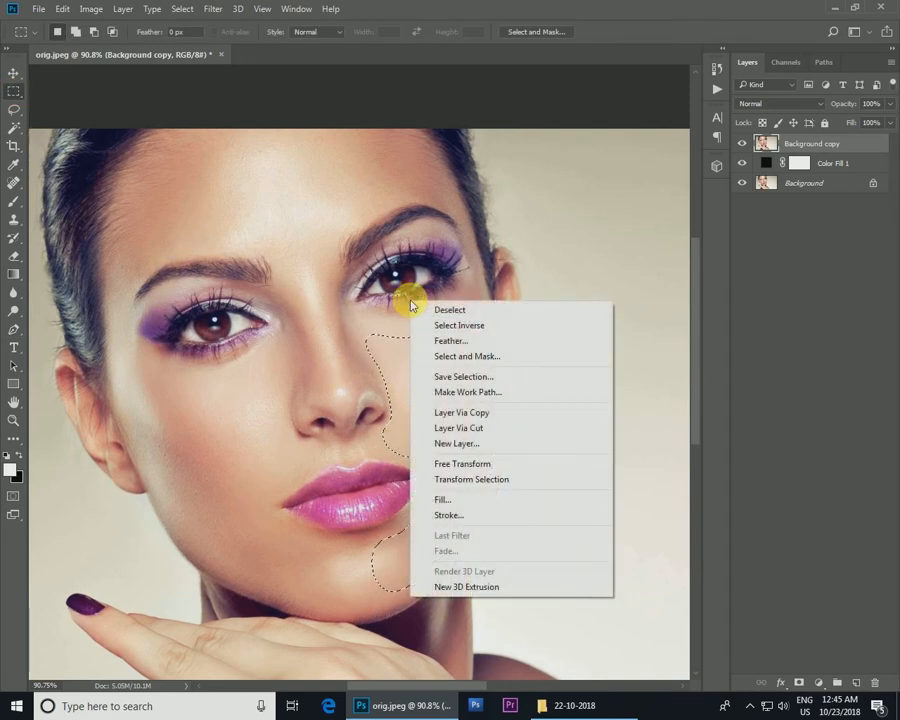
{"action": "left_click", "coordinate": [484, 429]}
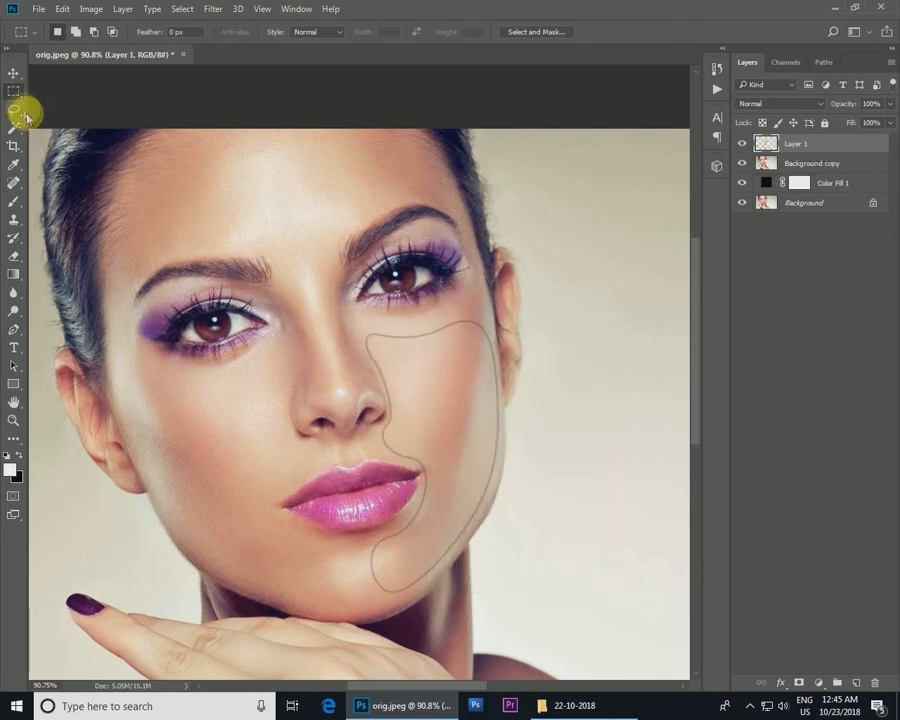
- Offset the cut cheek piece outward past the jawline, scaling it to about 94.7% and rotating it about 6°
{"action": "left_click", "coordinate": [15, 75]}
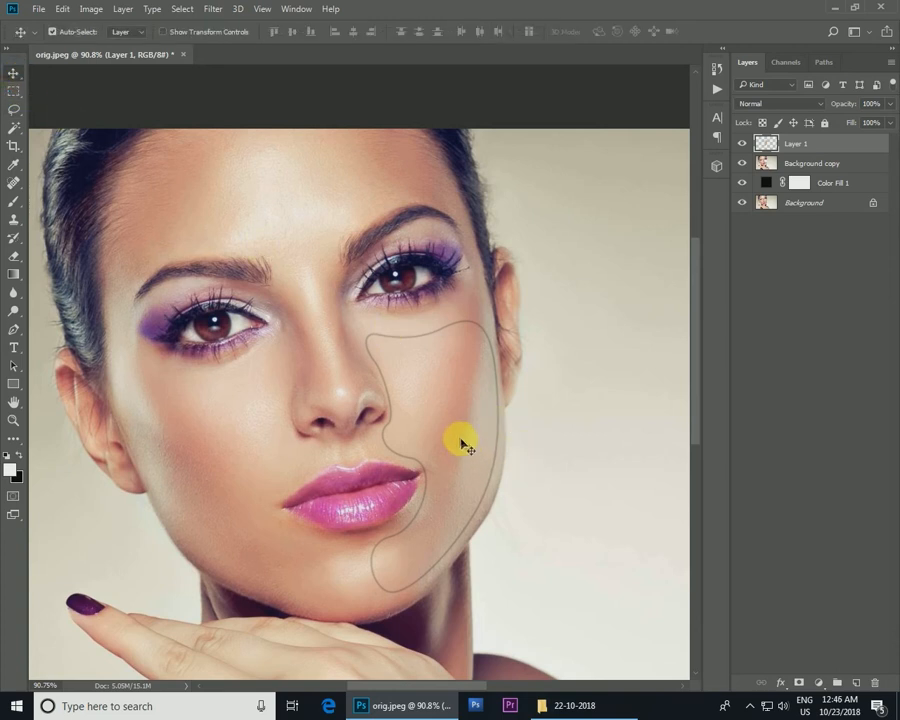
{"action": "left_click_drag", "start_coordinate": [447, 430], "coordinate": [485, 465]}
{"action": "key", "text": "ctrl+t"}
{"action": "left_click_drag", "start_coordinate": [540, 356], "coordinate": [572, 410]}
{"action": "left_click_drag", "start_coordinate": [512, 432], "coordinate": [498, 428]}
{"action": "left_click_drag", "start_coordinate": [533, 386], "coordinate": [514, 423]}
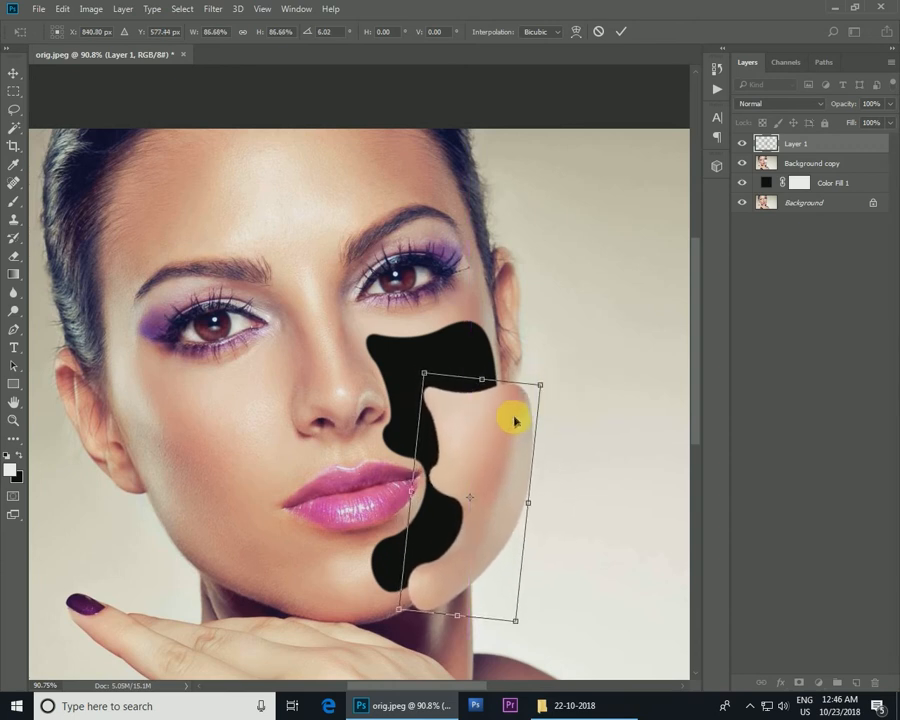
{"action": "left_click_drag", "start_coordinate": [424, 373], "coordinate": [408, 352]}
{"action": "left_click_drag", "start_coordinate": [480, 424], "coordinate": [484, 432]}
{"action": "left_click", "coordinate": [484, 433]}
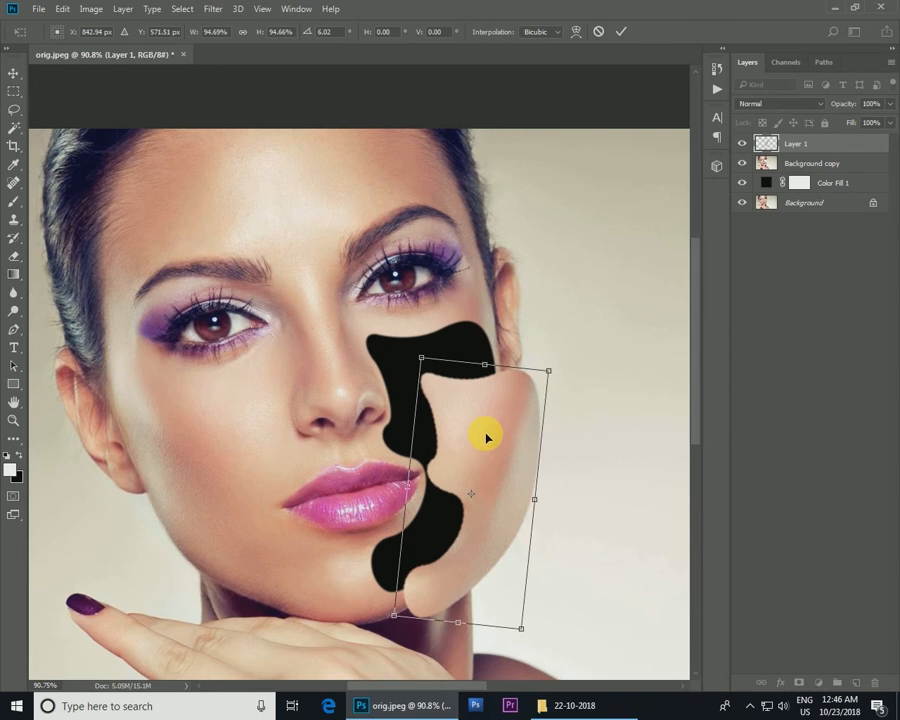
{"action": "key", "text": "Return"}
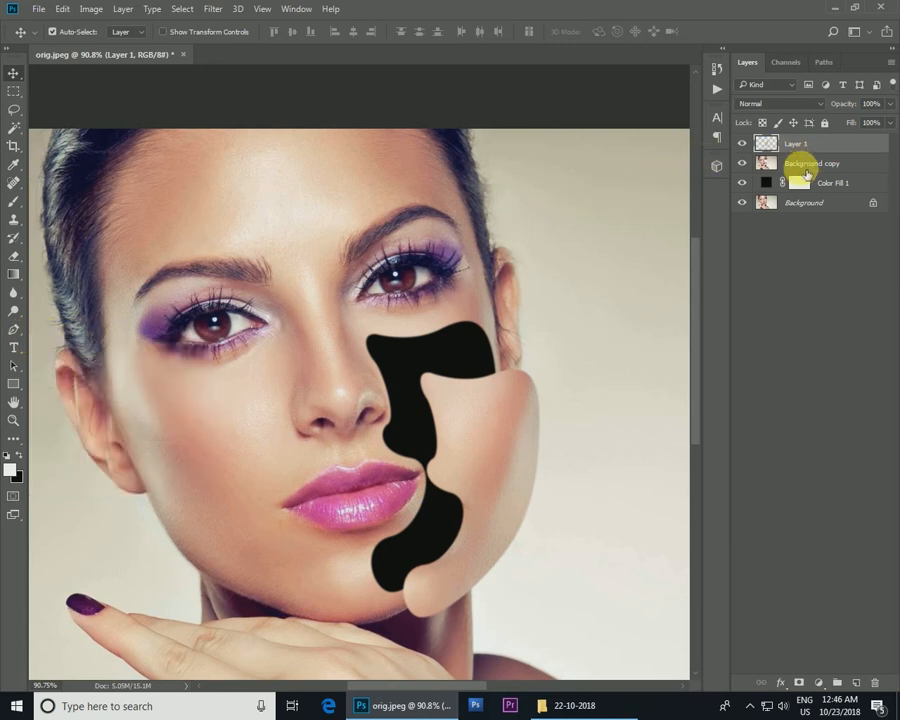
- Make the Background copy layer active and switch to the Pen tool
{"action": "left_click", "coordinate": [772, 168]}
{"action": "left_click", "coordinate": [13, 329]}
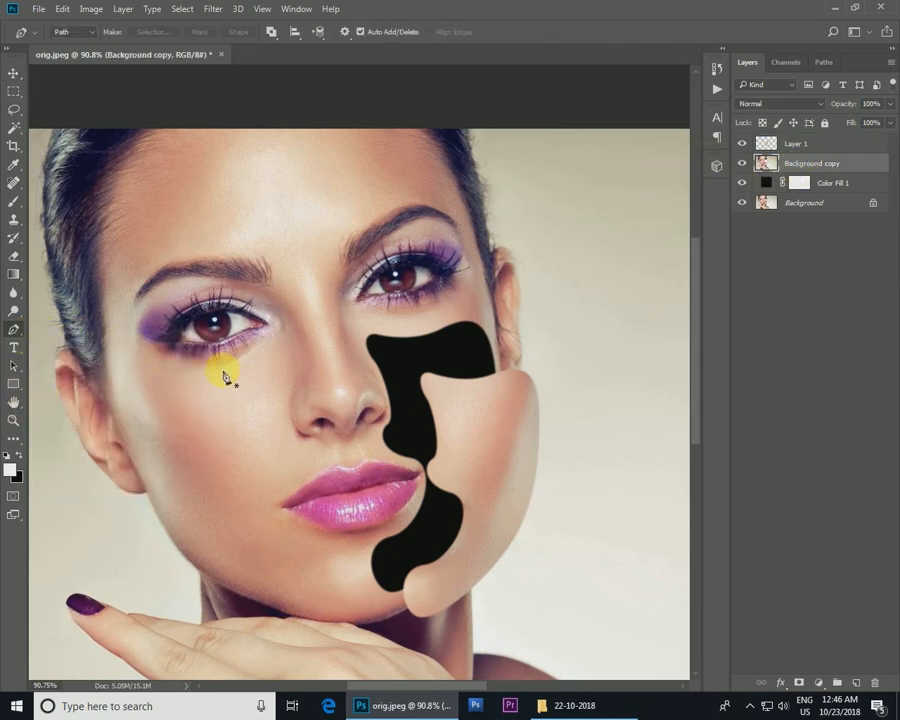
{"action": "left_click", "coordinate": [113, 228]}
{"action": "left_click_drag", "start_coordinate": [132, 157], "coordinate": [157, 161]}
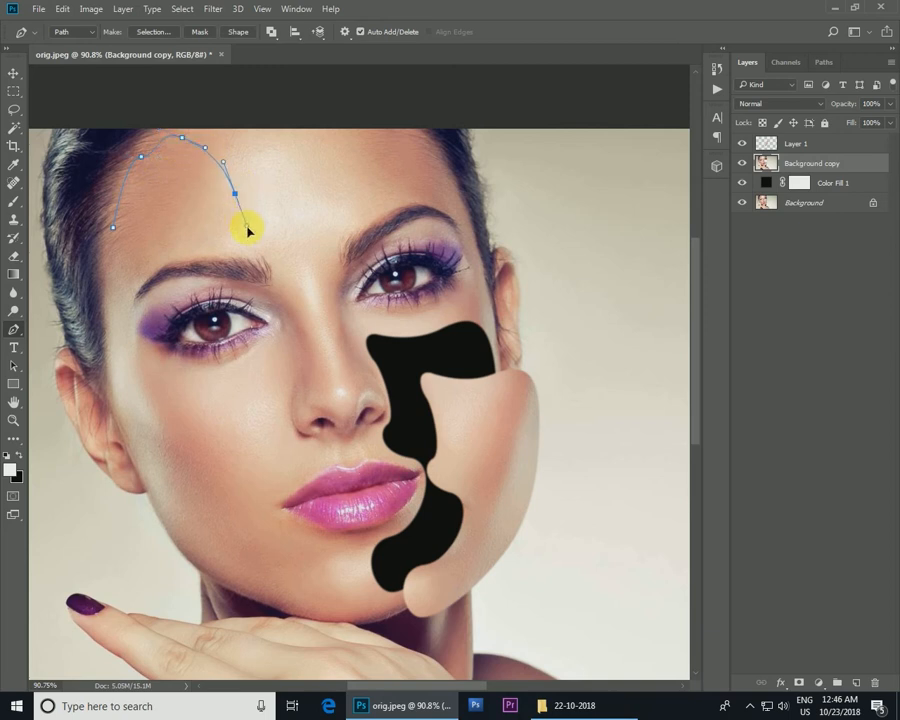
{"action": "left_click_drag", "start_coordinate": [194, 248], "coordinate": [161, 267]}
{"action": "left_click", "coordinate": [115, 237]}
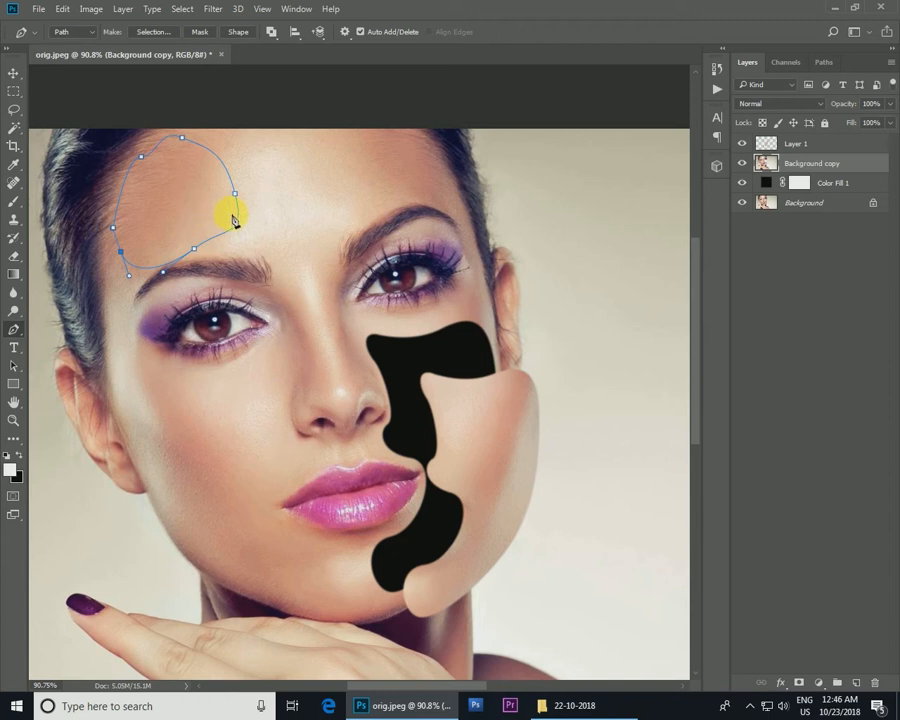
{"action": "left_click", "coordinate": [195, 253]}
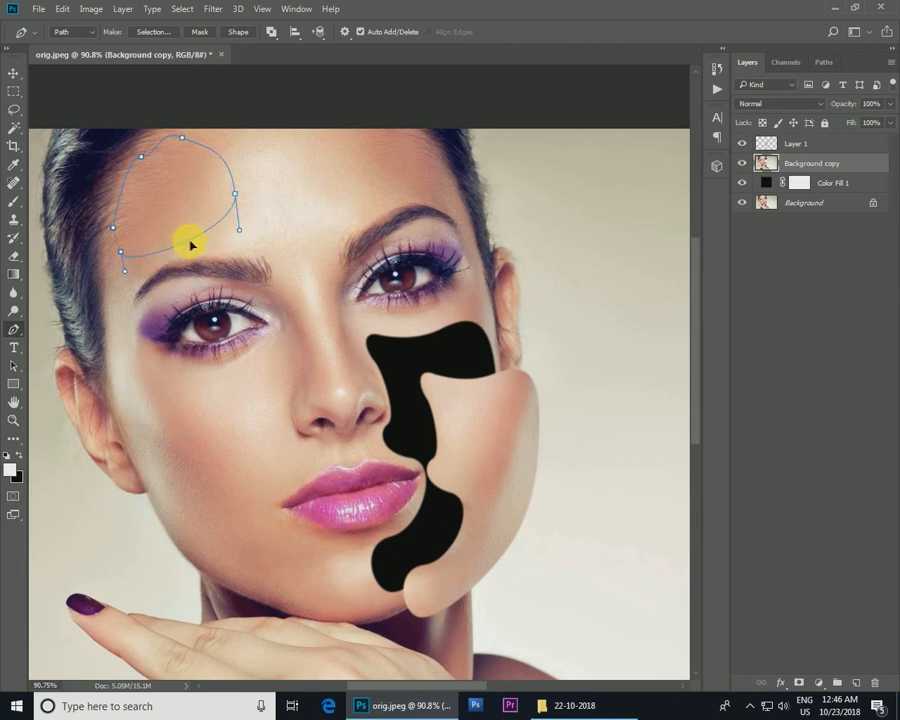
{"action": "left_click_drag", "start_coordinate": [191, 244], "coordinate": [223, 262]}
{"action": "key", "text": "ctrl+z"}
{"action": "key", "text": "ctrl+z"}
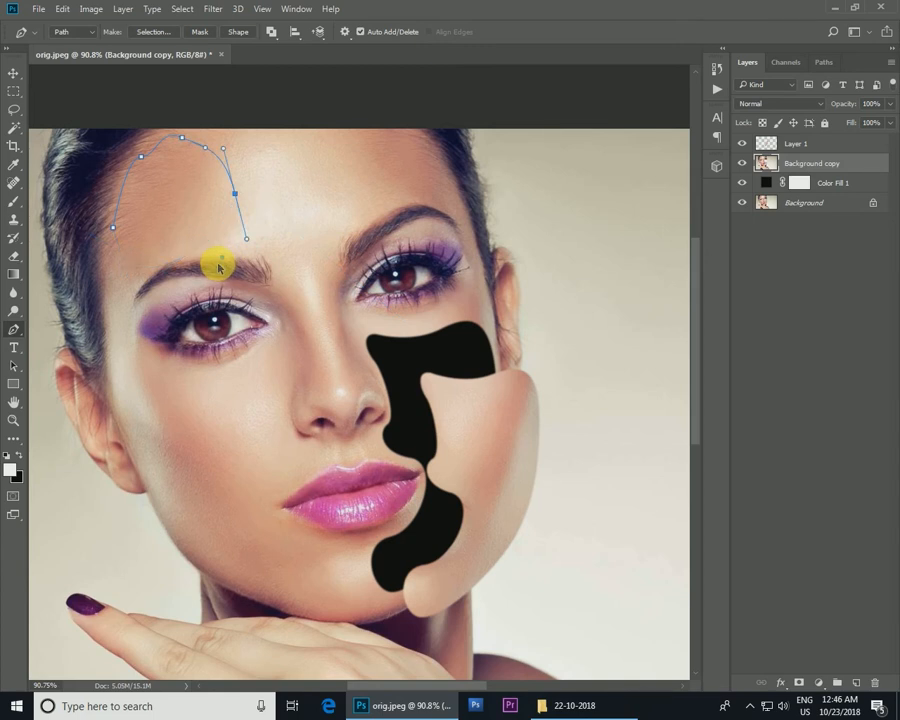
{"action": "key", "text": "ctrl+alt+z"}
{"action": "key", "text": "ctrl+alt+z"}
{"action": "key", "text": "ctrl+alt+z"}
{"action": "key", "text": "ctrl+alt+z"}
- Draw a closed, rounded Pen path on the forehead above the image-left eyebrow, following the hairline
{"action": "left_click", "coordinate": [118, 211]}
{"action": "left_click_drag", "start_coordinate": [137, 161], "coordinate": [209, 138]}
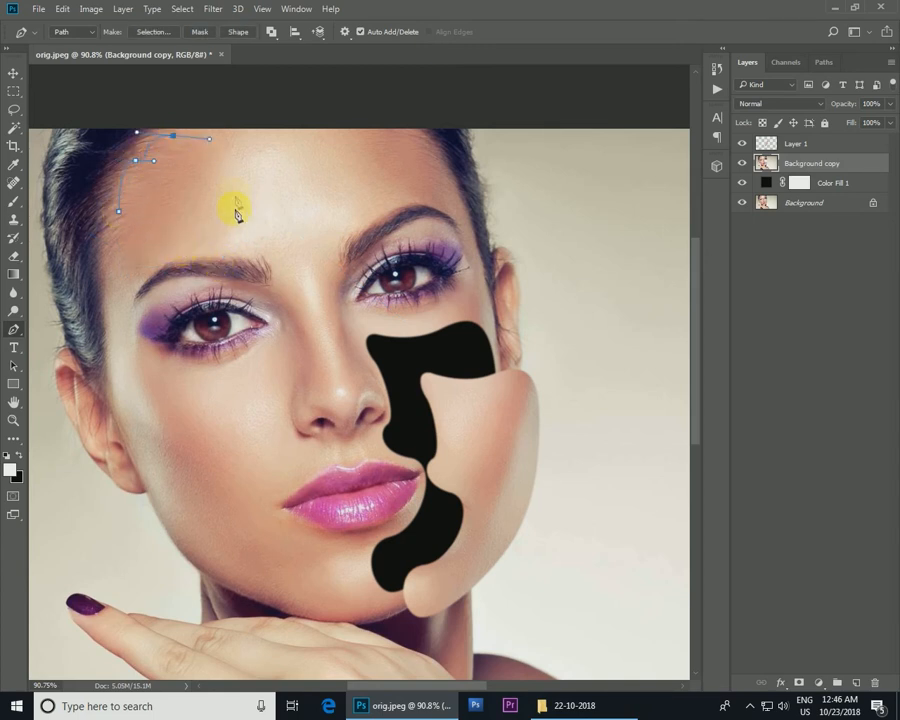
{"action": "left_click_drag", "start_coordinate": [252, 240], "coordinate": [250, 237]}
{"action": "left_click_drag", "start_coordinate": [177, 254], "coordinate": [134, 273]}
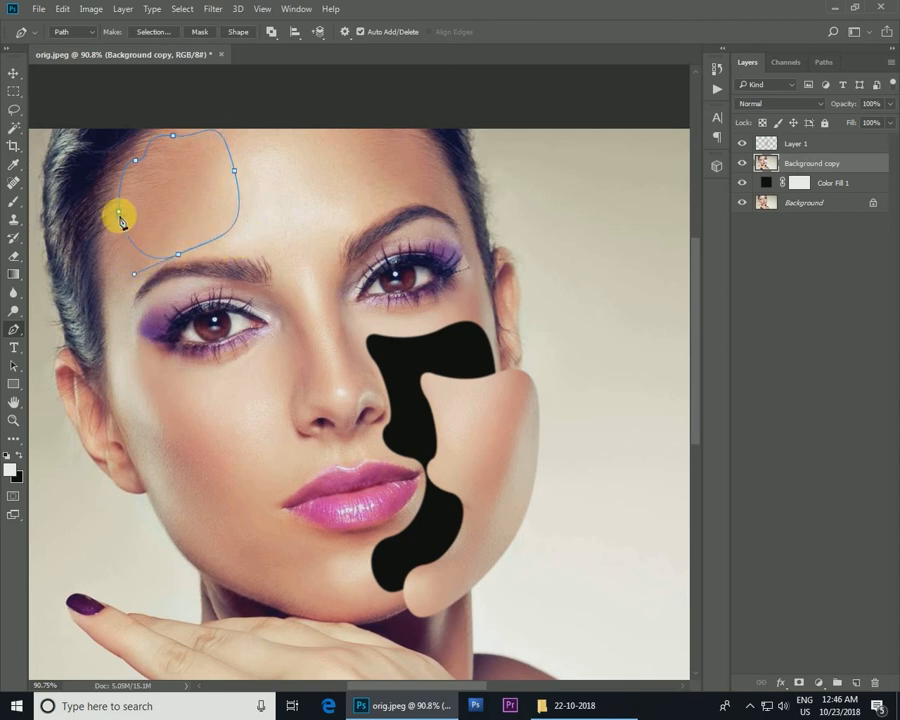
{"action": "left_click", "coordinate": [119, 213]}
- Cut the outlined forehead area onto its own layer and shift the piece up and outward over the hairline
{"action": "right_click", "coordinate": [180, 206]}
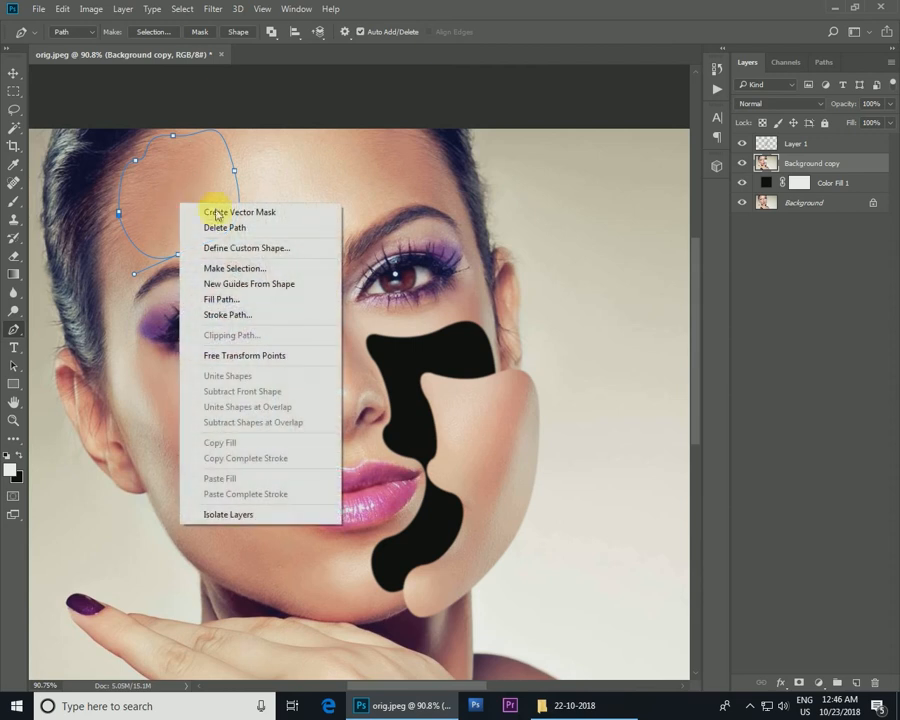
{"action": "left_click", "coordinate": [245, 268]}
{"action": "left_click", "coordinate": [528, 204]}
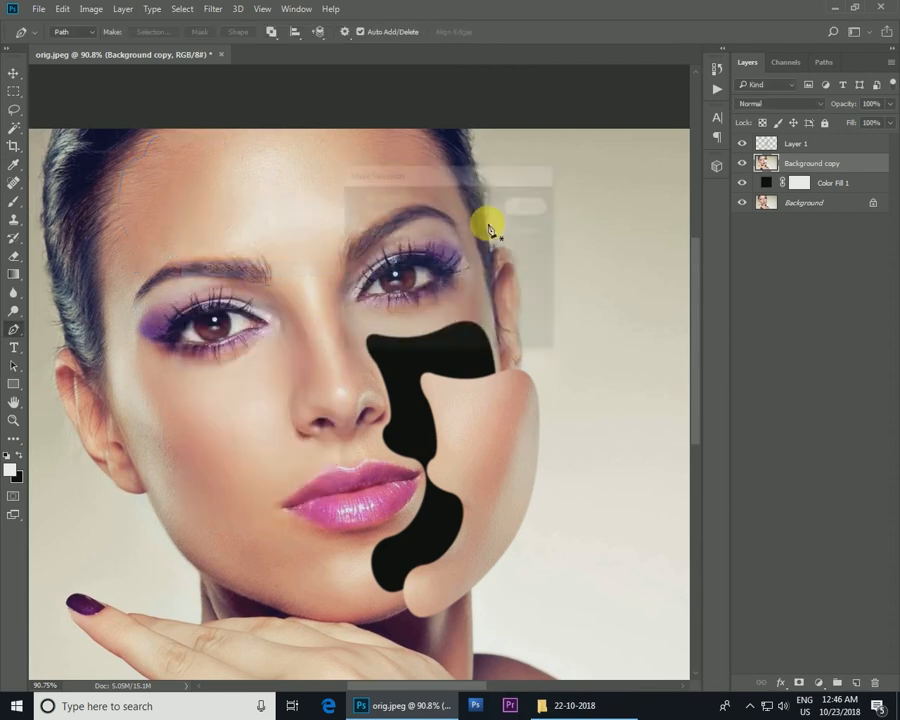
{"action": "left_click", "coordinate": [13, 90]}
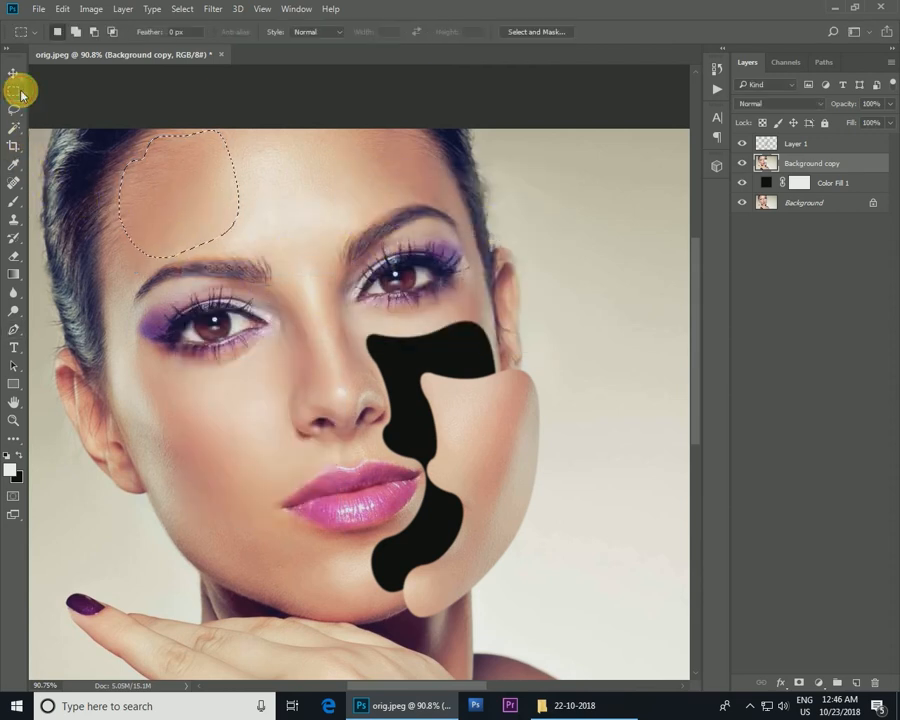
{"action": "right_click", "coordinate": [158, 175]}
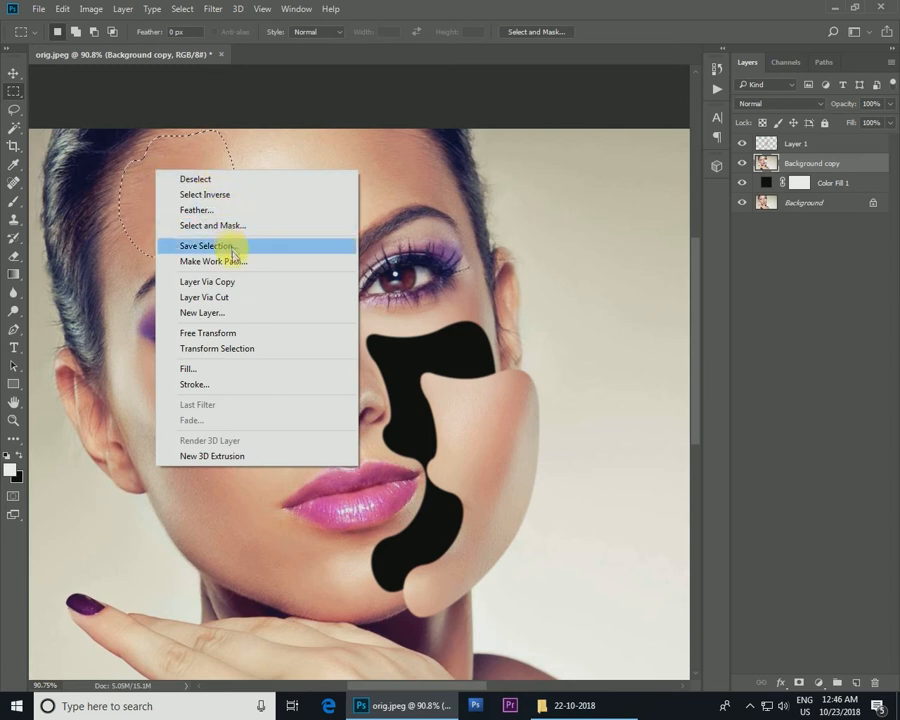
{"action": "left_click", "coordinate": [222, 296]}
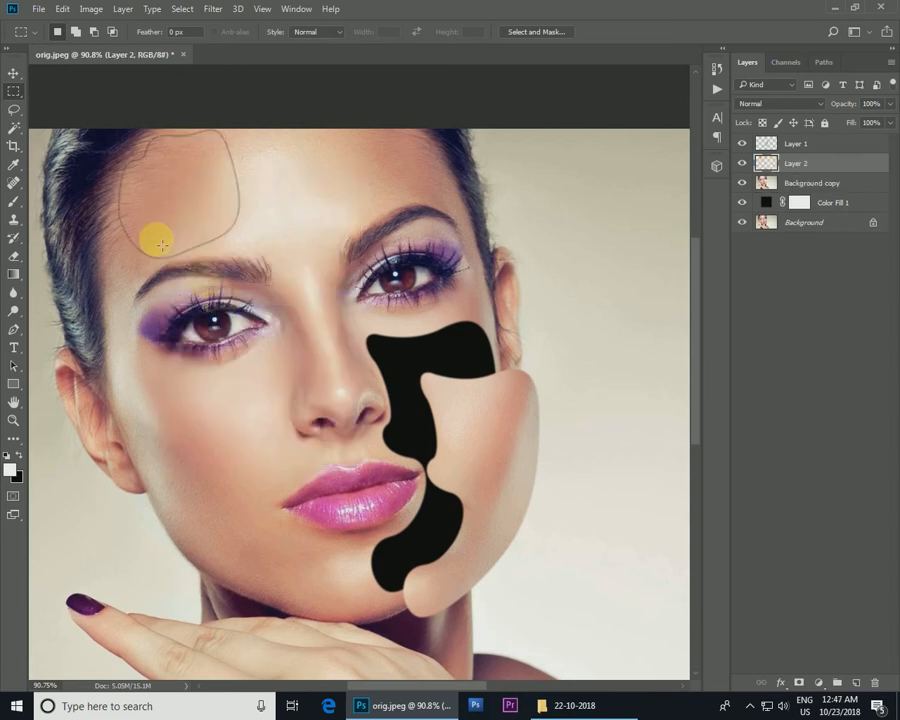
{"action": "left_click", "coordinate": [13, 73]}
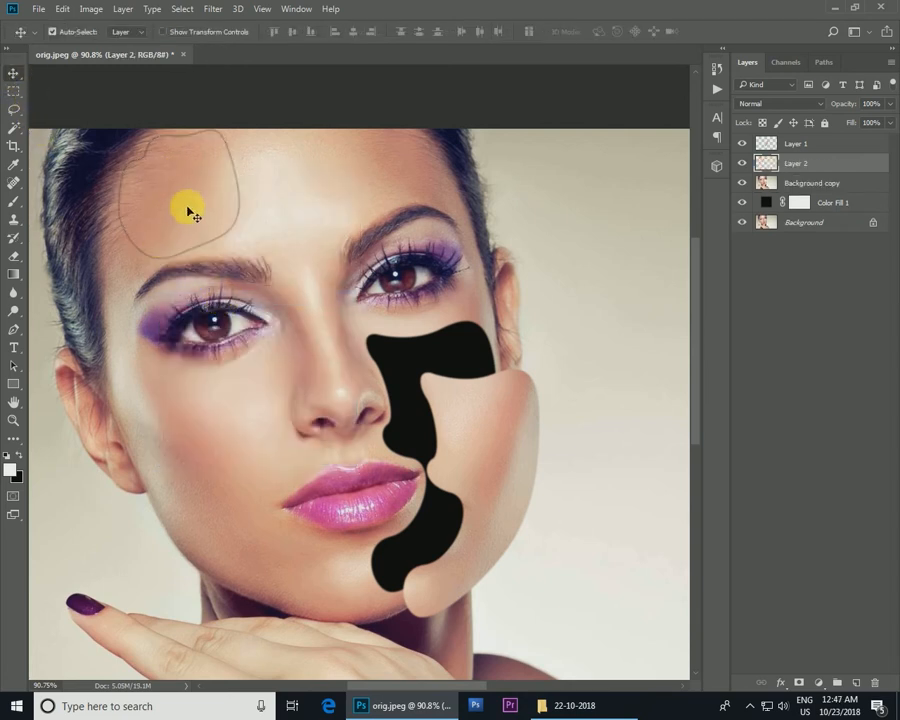
{"action": "left_click_drag", "start_coordinate": [187, 208], "coordinate": [147, 193]}
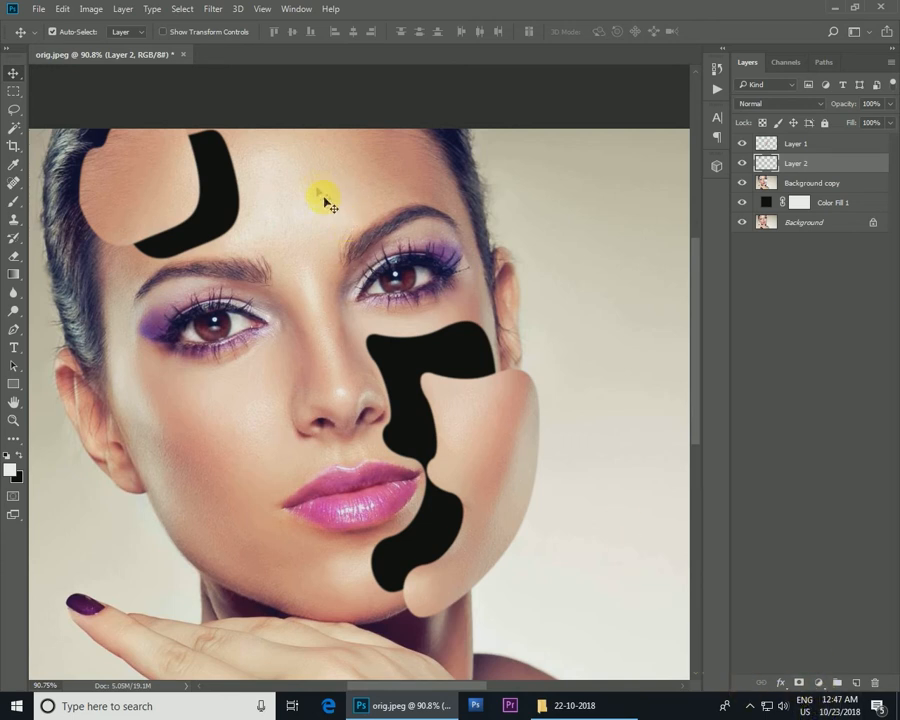
- Open kytka 1 kopie.png from the 22-10-2018 folder and bring its flowers into orig.jpeg as a layer above the forehead piece
{"action": "left_click", "coordinate": [585, 706]}
{"action": "double_click", "coordinate": [390, 161]}
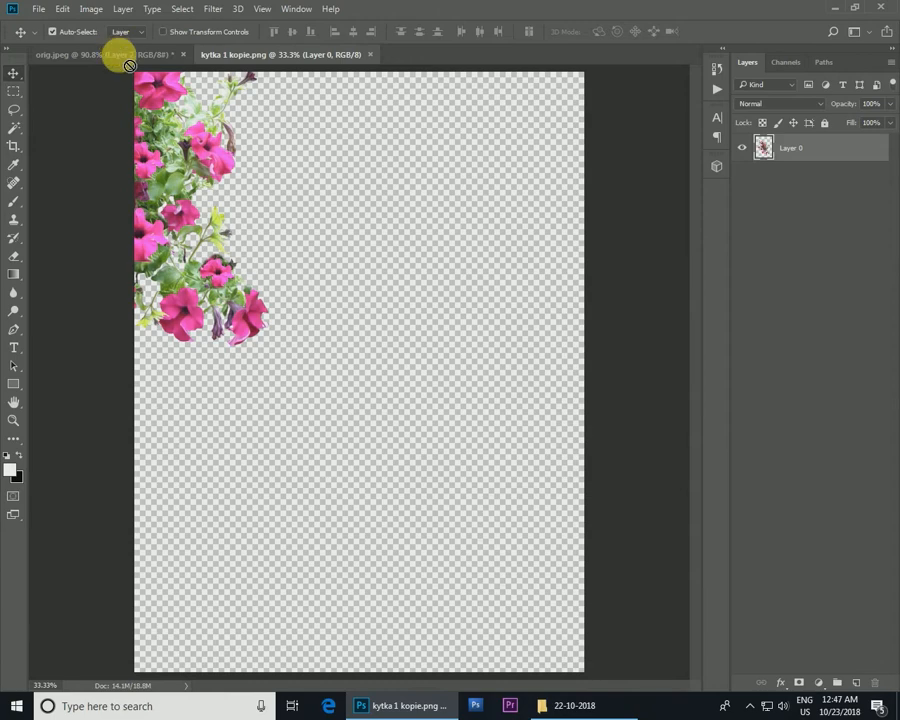
{"action": "left_click", "coordinate": [120, 54]}
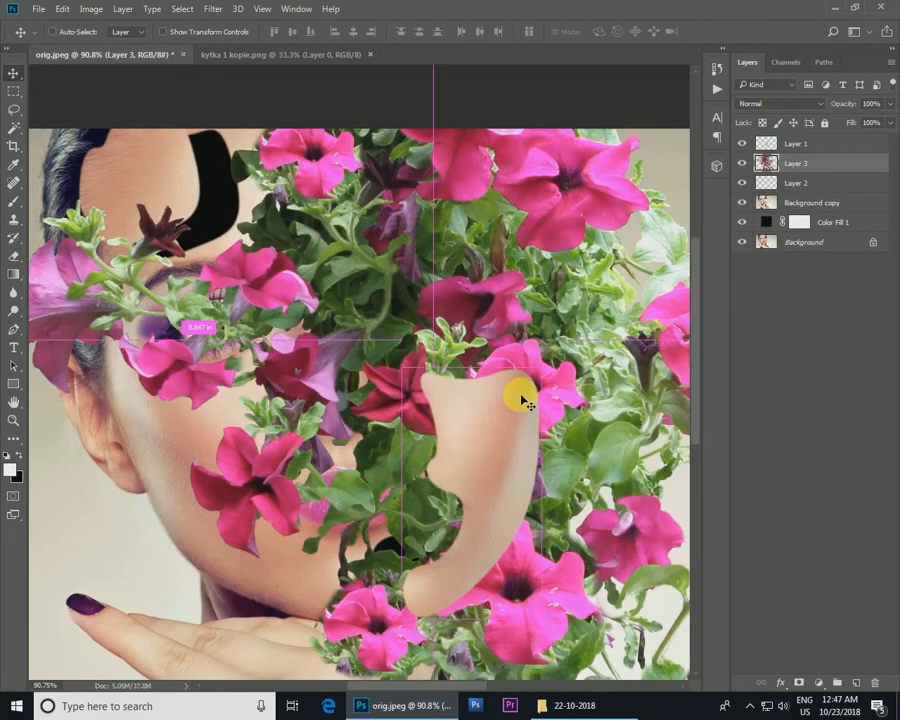
- Scale the flower layer to about 52.4%, rotate it about -61° and place it over the lower face behind the cheek piece
{"action": "key", "text": "ctrl+minus"}
{"action": "key", "text": "ctrl+minus"}
{"action": "key", "text": "ctrl+t"}
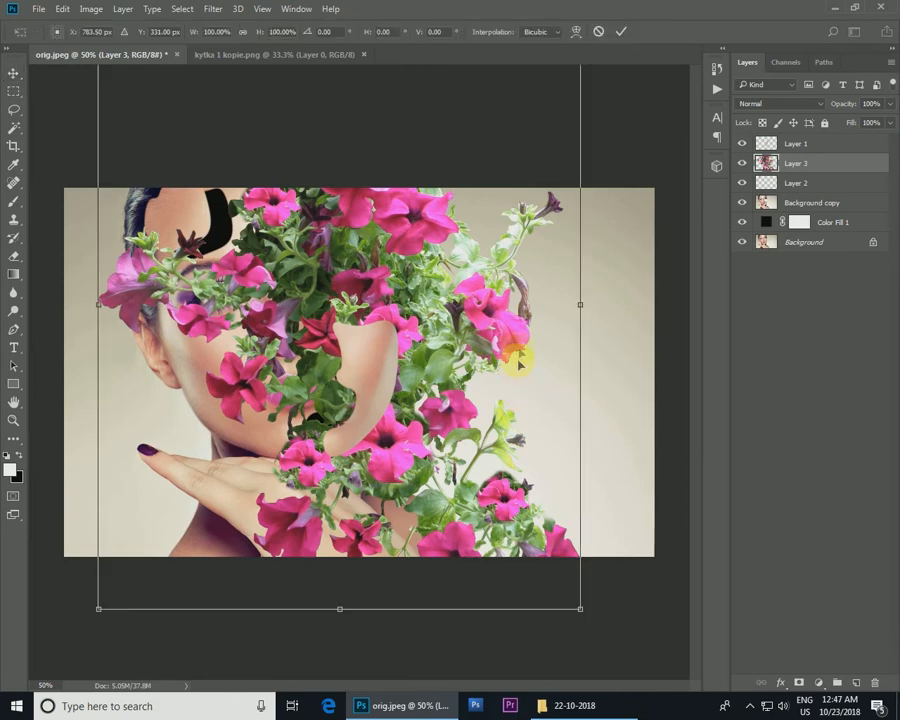
{"action": "key", "text": "shift+Down"}
{"action": "key", "text": "shift+Down"}
{"action": "key", "text": "shift+Down"}
{"action": "key", "text": "shift+Down"}
{"action": "key", "text": "shift+Down"}
{"action": "key", "text": "shift+Down"}
{"action": "key", "text": "shift+Down"}
{"action": "key", "text": "shift+Down"}
{"action": "key", "text": "shift+Down"}
{"action": "key", "text": "shift+Down"}
{"action": "key", "text": "shift+Down"}
{"action": "key", "text": "shift+Down"}
{"action": "key", "text": "shift+Down"}
{"action": "key", "text": "shift+Down"}
{"action": "key", "text": "shift+Down"}
{"action": "key", "text": "shift+Down"}
{"action": "left_click_drag", "start_coordinate": [570, 125], "coordinate": [488, 241]}
{"action": "left_click_drag", "start_coordinate": [506, 338], "coordinate": [387, 172]}
{"action": "left_click_drag", "start_coordinate": [458, 432], "coordinate": [400, 420]}
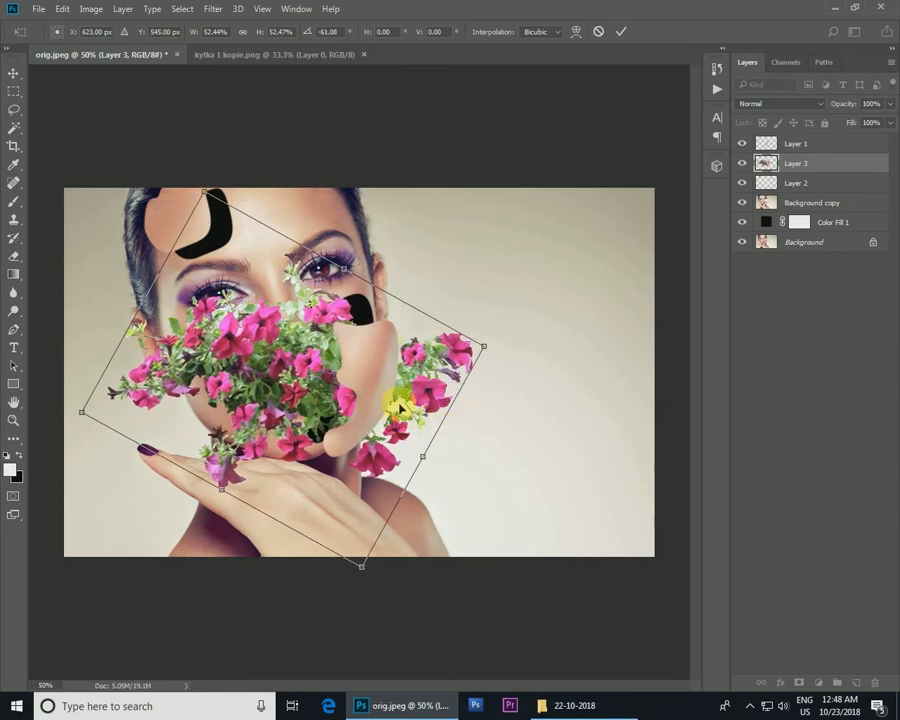
- Flip the flower layer vertically, rotate it to about -67.9°, and place it across the face behind the cheek piece
{"action": "right_click", "coordinate": [395, 393]}
{"action": "left_click", "coordinate": [455, 617]}
{"action": "left_click_drag", "start_coordinate": [513, 469], "coordinate": [392, 595]}
{"action": "left_click_drag", "start_coordinate": [334, 523], "coordinate": [388, 452]}
{"action": "left_click_drag", "start_coordinate": [540, 435], "coordinate": [560, 400]}
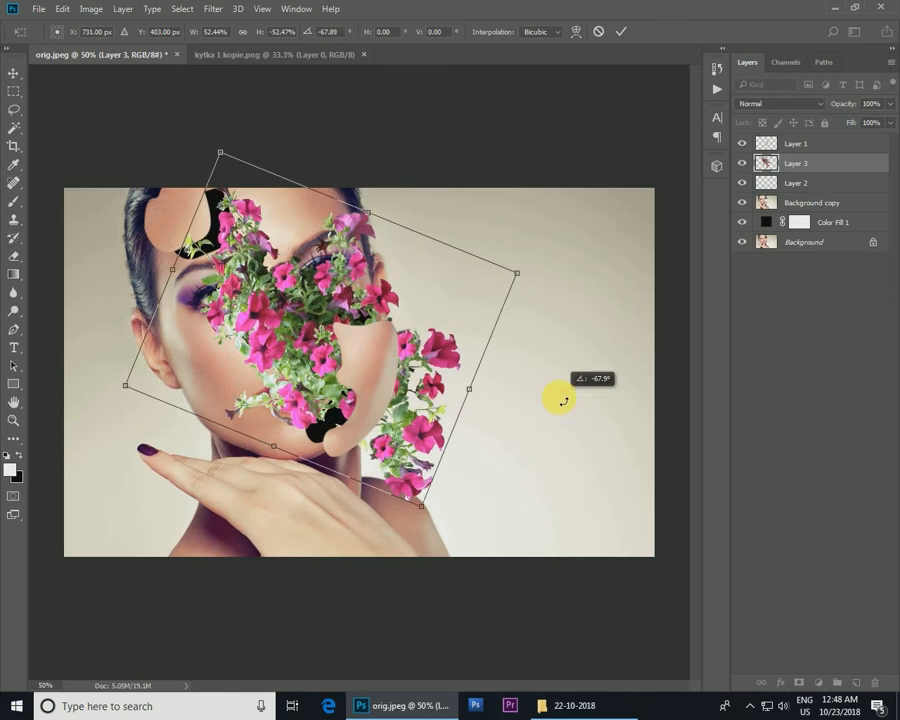
{"action": "left_click_drag", "start_coordinate": [450, 392], "coordinate": [404, 386]}
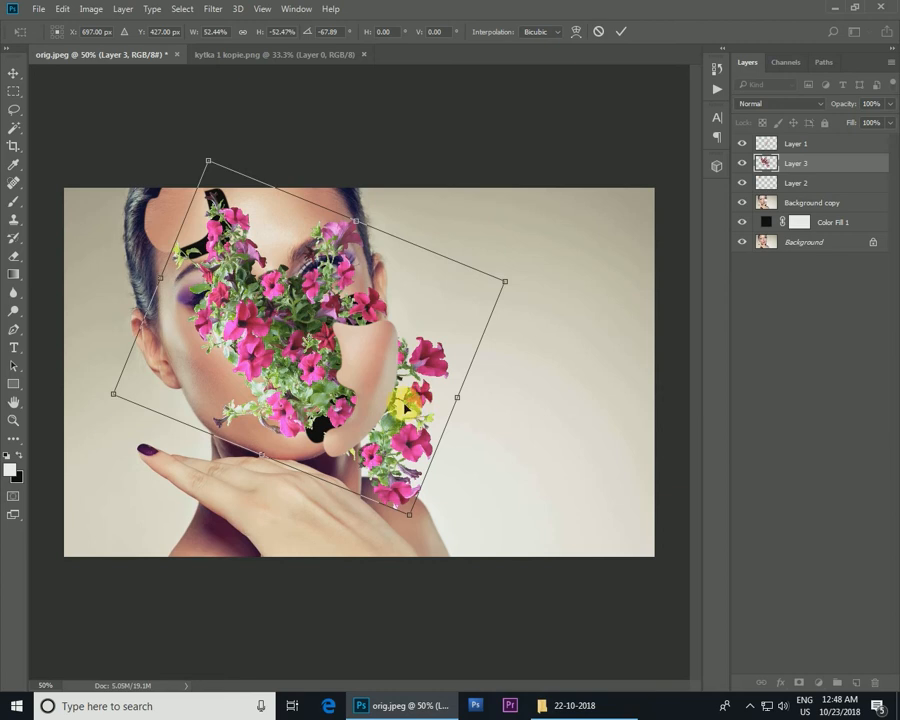
{"action": "key", "text": "Return"}
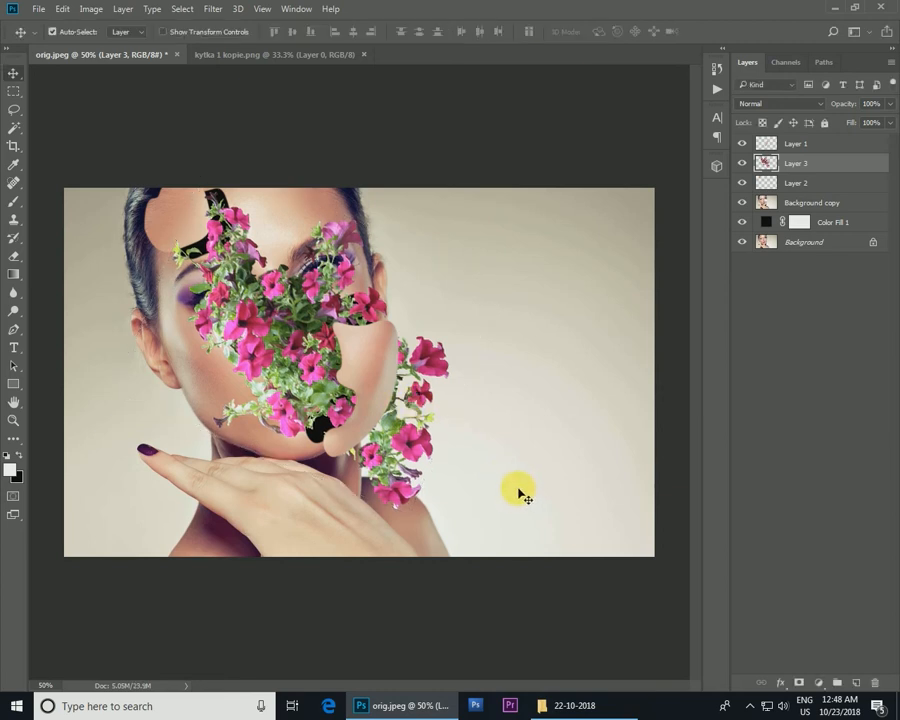
{"action": "left_click_drag", "start_coordinate": [340, 385], "coordinate": [340, 397]}
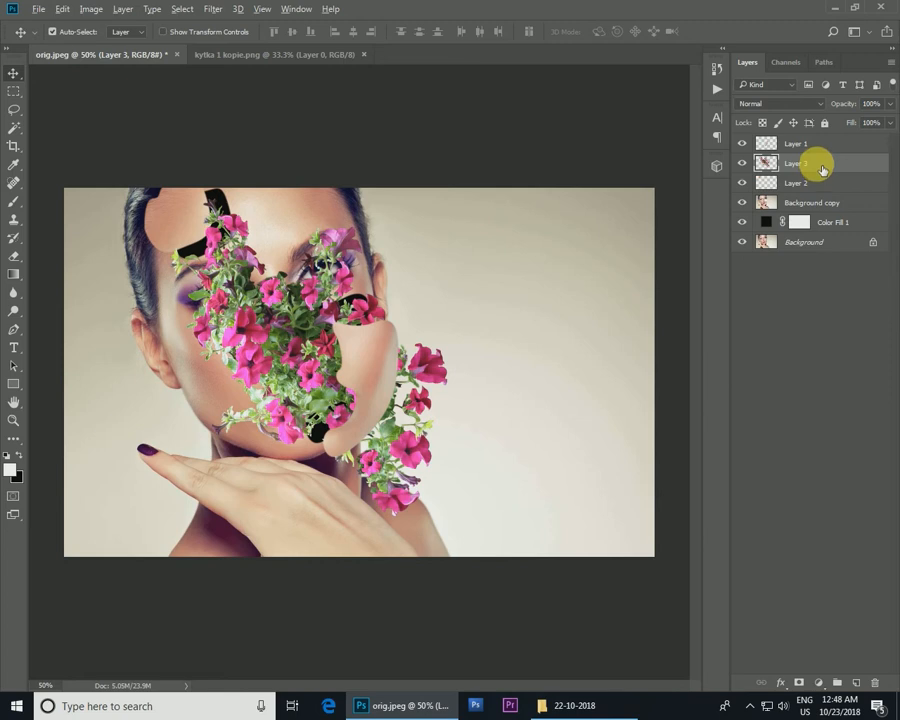
- Duplicate Layer 3 to just below Background copy, and move Layer 2 above Layer 3
{"action": "left_click_drag", "start_coordinate": [822, 168], "coordinate": [836, 232]}
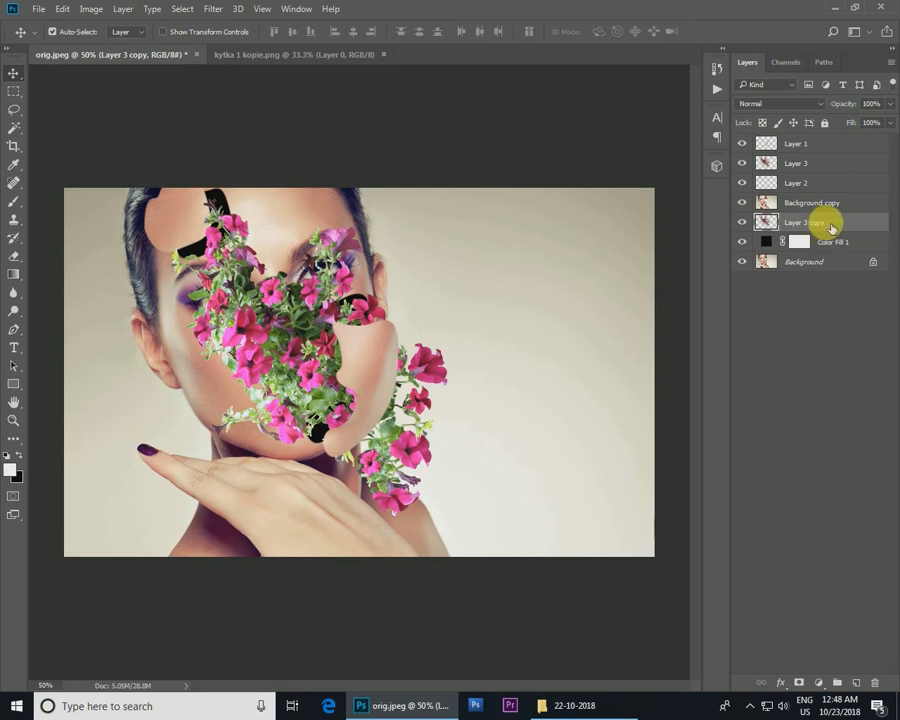
{"action": "left_click", "coordinate": [816, 171]}
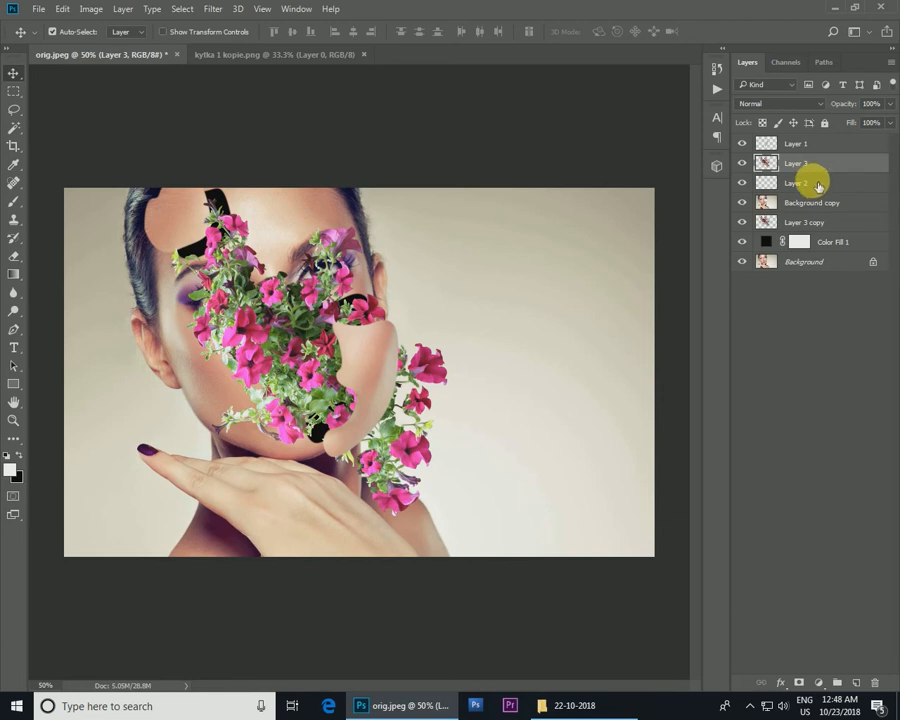
{"action": "left_click_drag", "start_coordinate": [818, 189], "coordinate": [813, 171]}
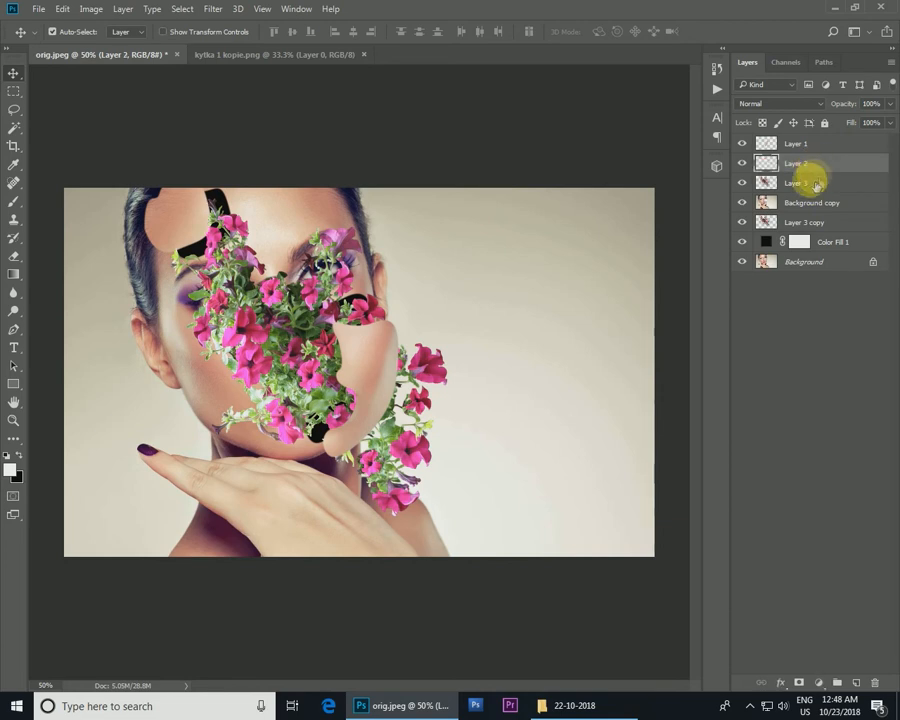
- Mask Layer 3 from the transparency of Background copy and invert the mask so flowers fill only the cut-out openings
{"action": "left_click", "coordinate": [805, 187]}
{"action": "left_click", "coordinate": [811, 202]}
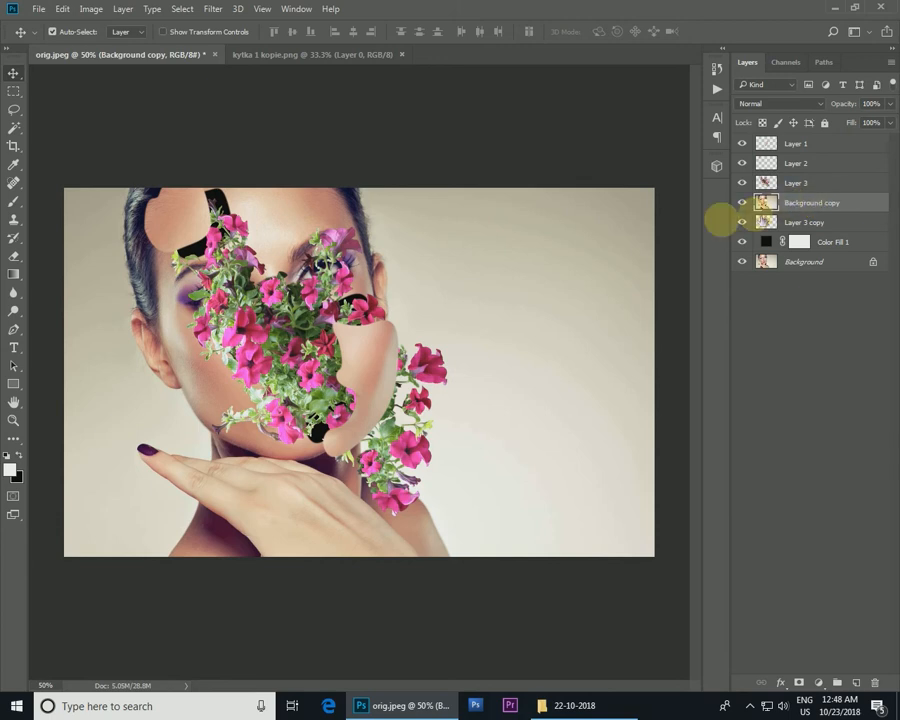
{"action": "left_click", "coordinate": [764, 203], "text": "ctrl"}
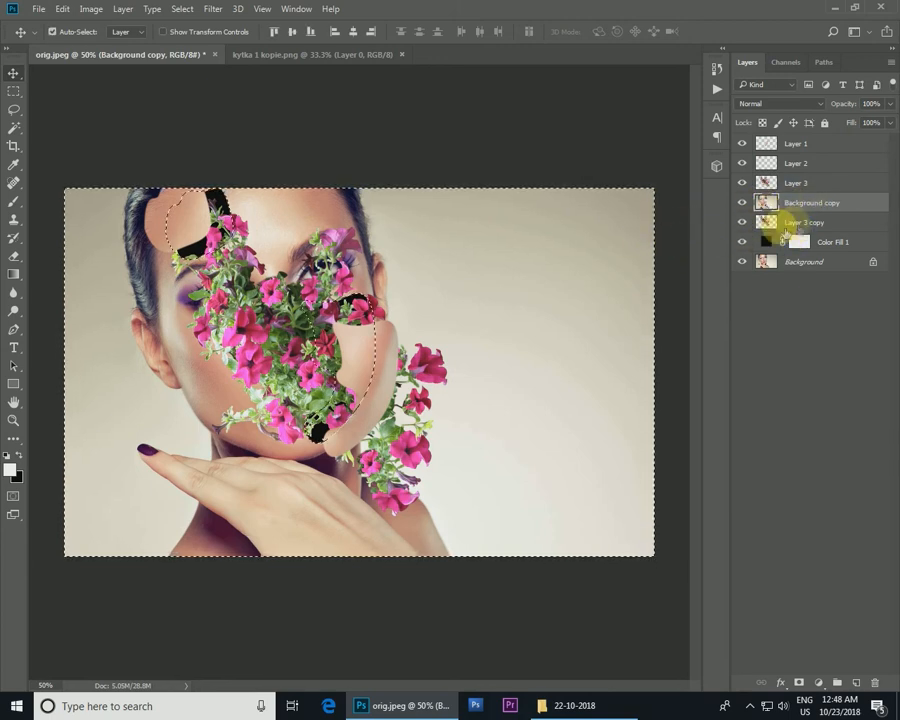
{"action": "left_click", "coordinate": [816, 190]}
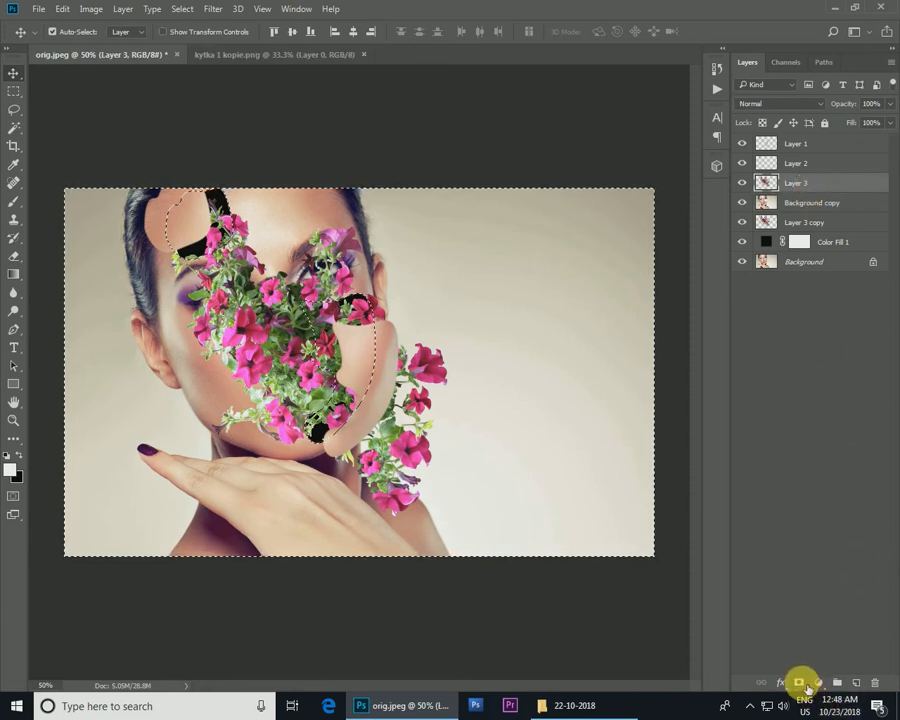
{"action": "left_click", "coordinate": [800, 684]}
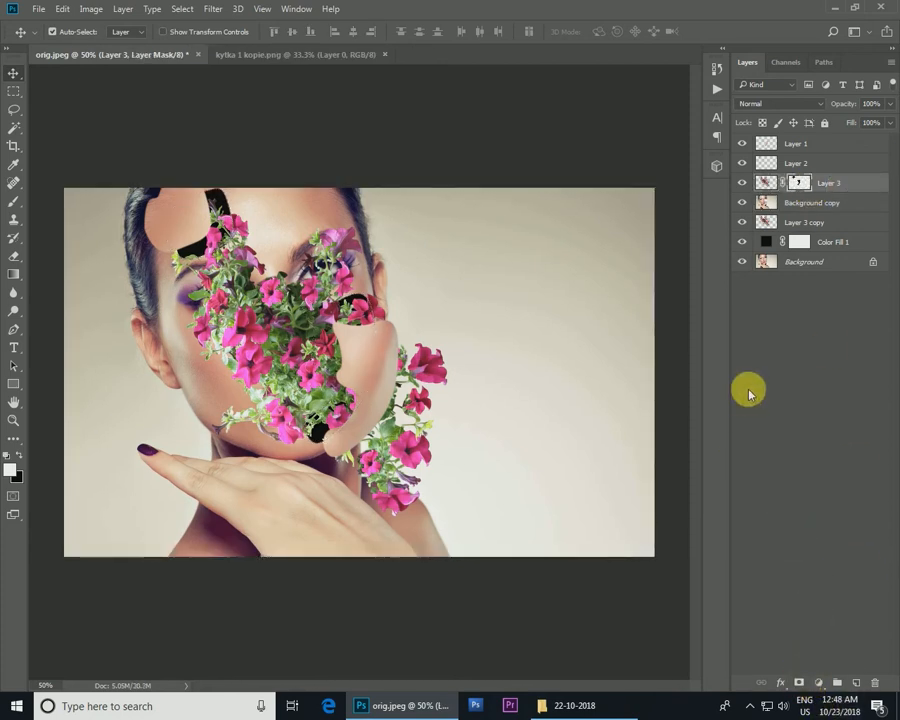
{"action": "key", "text": "ctrl+i"}
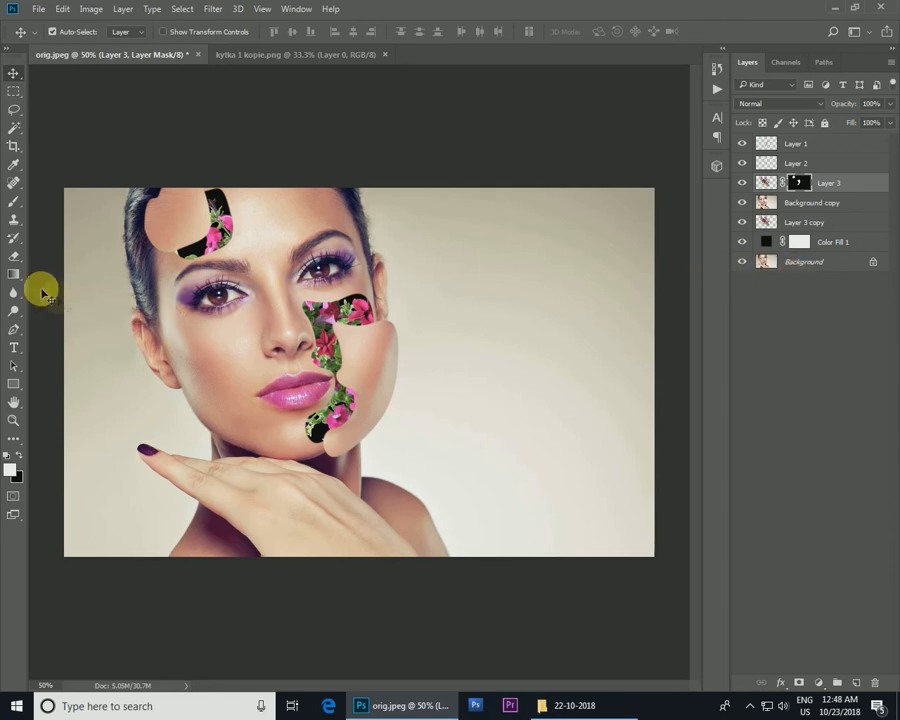
- Hide Layer 1 and Layer 2 and paint white on Layer 3's mask with a size 60 brush to reveal flowers beyond the cheek's outer edge
{"action": "left_click", "coordinate": [18, 203]}
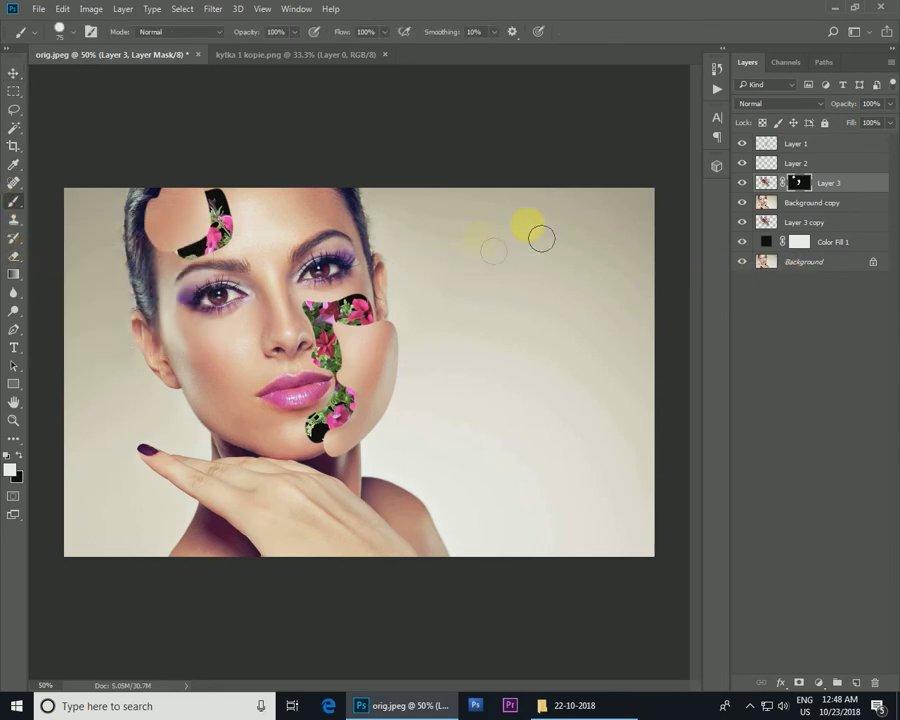
{"action": "left_click", "coordinate": [750, 170]}
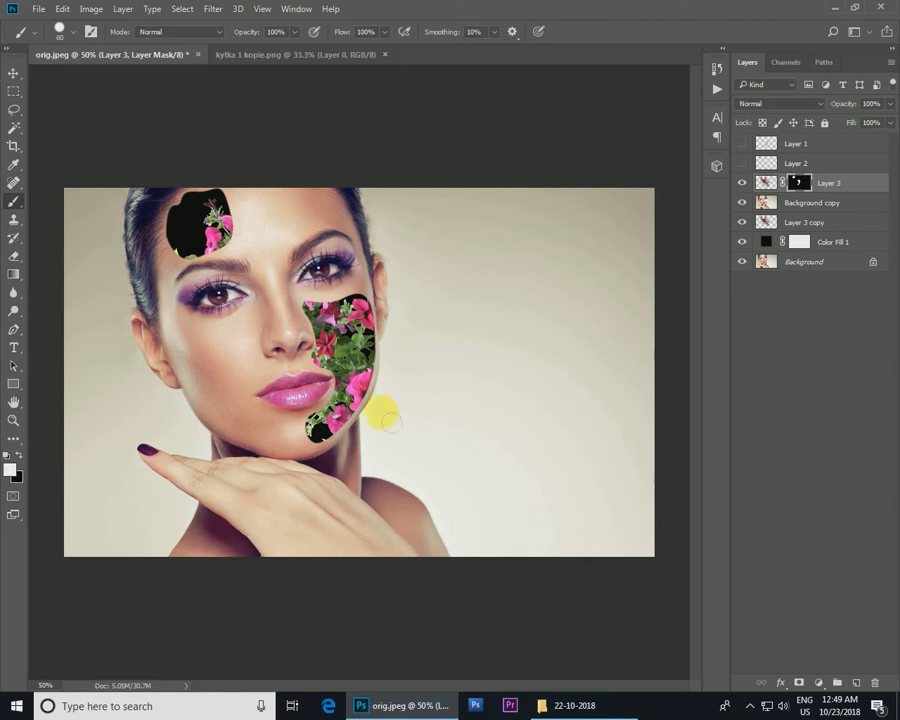
{"action": "mouse_move", "coordinate": [372, 417]}
{"action": "left_mouse_down"}
{"action": "mouse_move", "coordinate": [386, 360]}
{"action": "mouse_move", "coordinate": [401, 390]}
{"action": "mouse_move", "coordinate": [410, 377]}
{"action": "mouse_move", "coordinate": [386, 335]}
{"action": "mouse_move", "coordinate": [396, 324]}
{"action": "mouse_move", "coordinate": [405, 349]}
{"action": "mouse_move", "coordinate": [403, 333]}
{"action": "mouse_move", "coordinate": [392, 324]}
{"action": "mouse_move", "coordinate": [381, 331]}
{"action": "mouse_move", "coordinate": [375, 318]}
{"action": "mouse_move", "coordinate": [396, 364]}
{"action": "mouse_move", "coordinate": [412, 370]}
{"action": "mouse_move", "coordinate": [414, 403]}
{"action": "mouse_move", "coordinate": [426, 396]}
{"action": "mouse_move", "coordinate": [389, 424]}
{"action": "mouse_move", "coordinate": [416, 406]}
{"action": "mouse_move", "coordinate": [425, 423]}
{"action": "mouse_move", "coordinate": [414, 470]}
{"action": "mouse_move", "coordinate": [432, 459]}
{"action": "mouse_move", "coordinate": [426, 421]}
{"action": "mouse_move", "coordinate": [431, 445]}
{"action": "mouse_move", "coordinate": [435, 380]}
{"action": "mouse_move", "coordinate": [445, 463]}
{"action": "mouse_move", "coordinate": [384, 464]}
{"action": "mouse_move", "coordinate": [370, 428]}
{"action": "mouse_move", "coordinate": [382, 484]}
{"action": "mouse_move", "coordinate": [423, 433]}
{"action": "mouse_move", "coordinate": [427, 373]}
{"action": "mouse_move", "coordinate": [405, 364]}
{"action": "mouse_move", "coordinate": [381, 431]}
{"action": "mouse_move", "coordinate": [381, 335]}
{"action": "mouse_move", "coordinate": [387, 383]}
{"action": "mouse_move", "coordinate": [364, 459]}
{"action": "mouse_move", "coordinate": [375, 481]}
{"action": "mouse_move", "coordinate": [366, 431]}
{"action": "mouse_move", "coordinate": [380, 486]}
{"action": "mouse_move", "coordinate": [403, 464]}
{"action": "mouse_move", "coordinate": [395, 483]}
{"action": "mouse_move", "coordinate": [403, 406]}
{"action": "mouse_move", "coordinate": [395, 357]}
{"action": "left_mouse_up"}
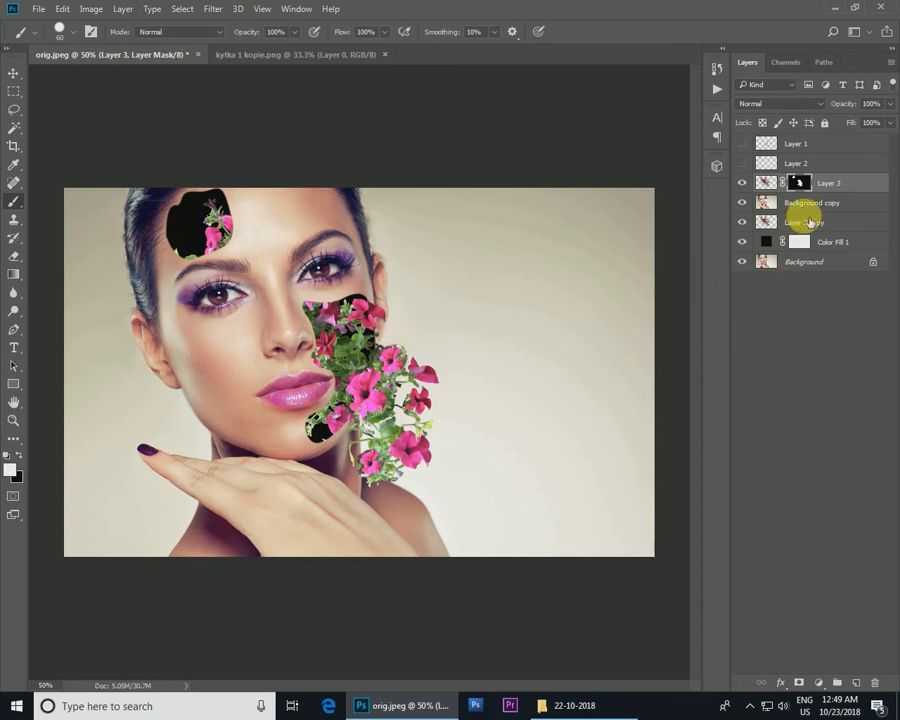
- Apply a Bevel & Emboss style to Background copy with a size of 7 px
{"action": "left_click", "coordinate": [809, 206]}
{"action": "double_click", "coordinate": [848, 214]}
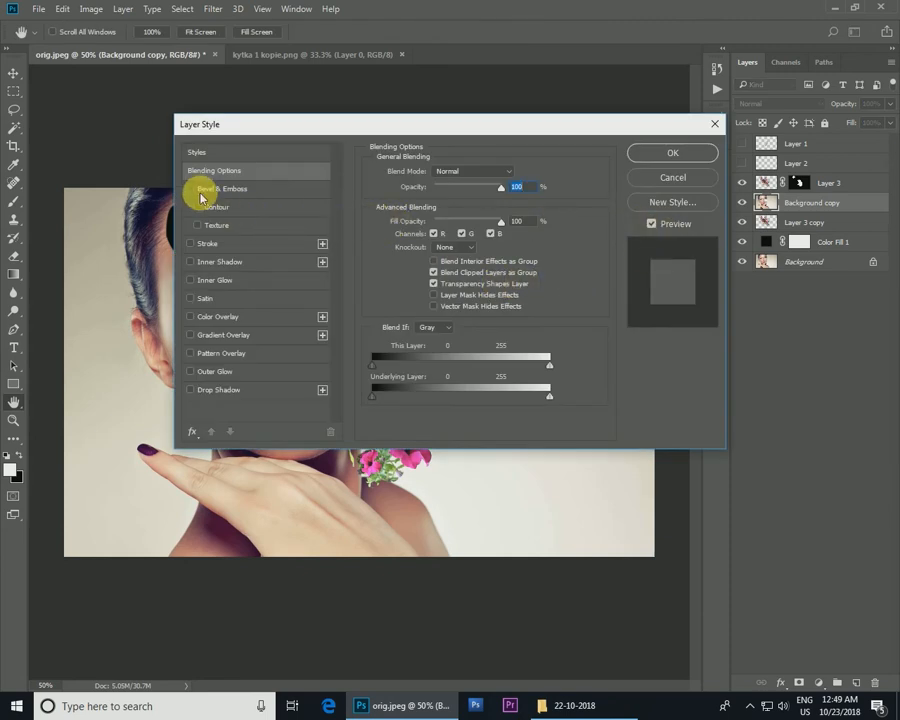
{"action": "left_click", "coordinate": [200, 188]}
{"action": "left_click_drag", "start_coordinate": [395, 134], "coordinate": [627, 145]}
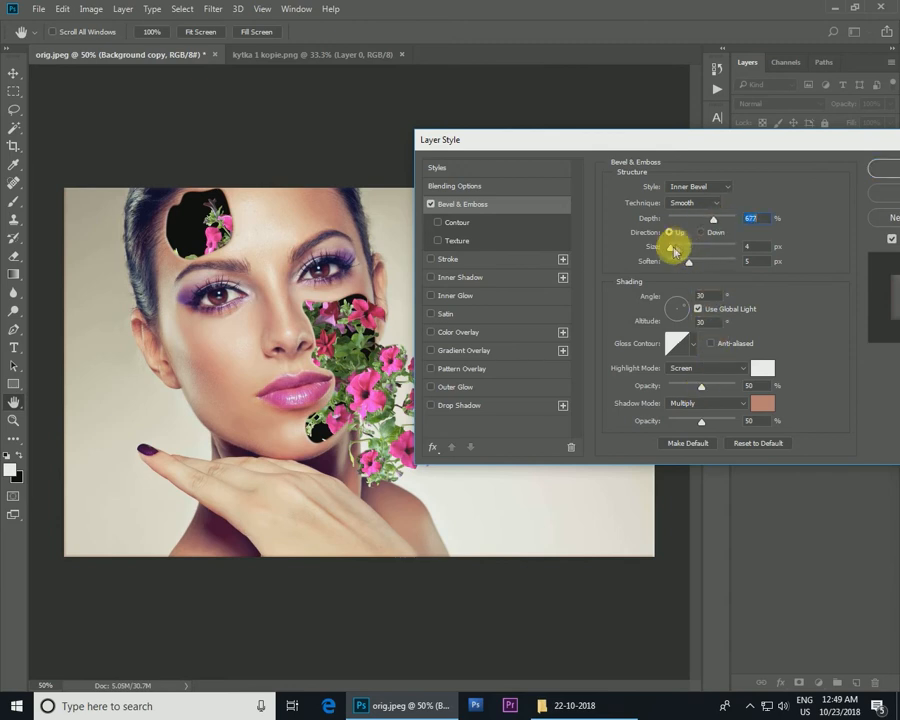
{"action": "left_click_drag", "start_coordinate": [673, 253], "coordinate": [674, 253]}
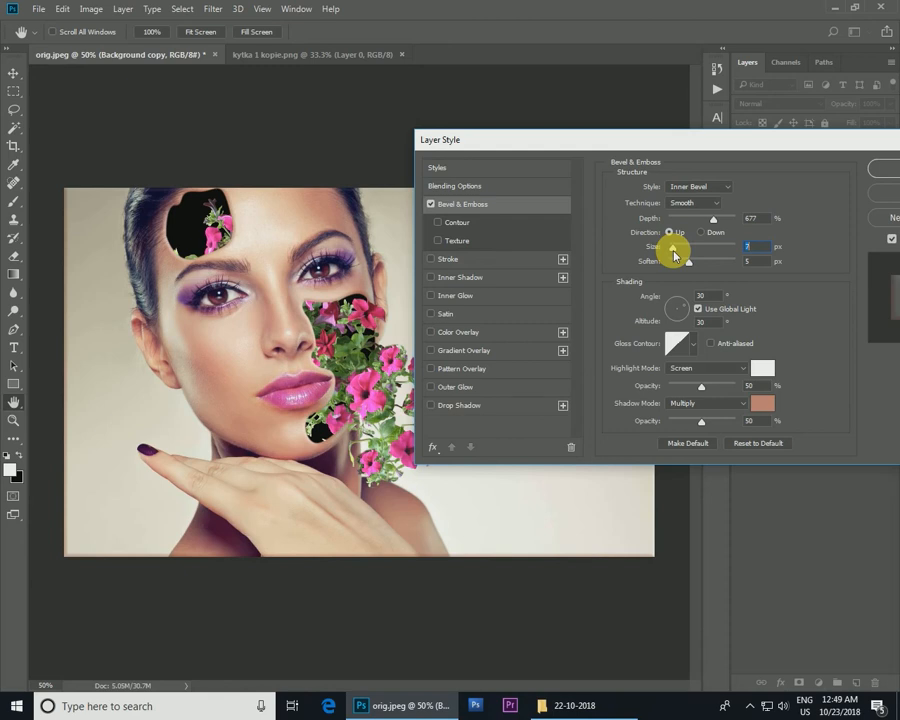
{"action": "left_click_drag", "start_coordinate": [829, 143], "coordinate": [776, 149]}
{"action": "left_click", "coordinate": [840, 175]}
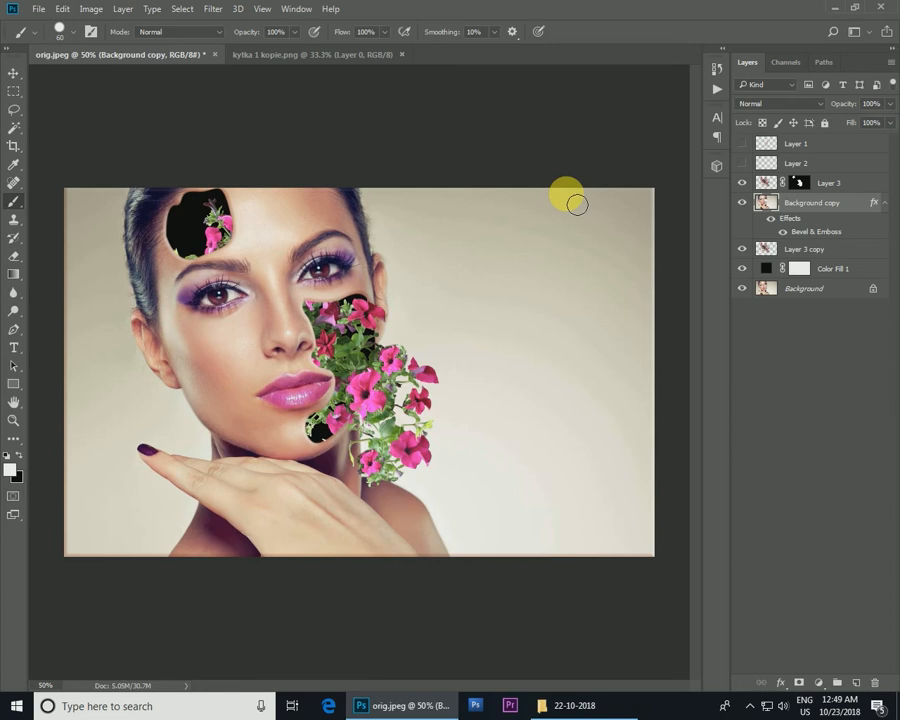
- Erase the flowers on Layer 3 and Layer 3 copy along the inner rim of the cheek opening with the Eraser at 71% opacity
{"action": "left_click", "coordinate": [13, 73]}
{"action": "left_click", "coordinate": [252, 254]}
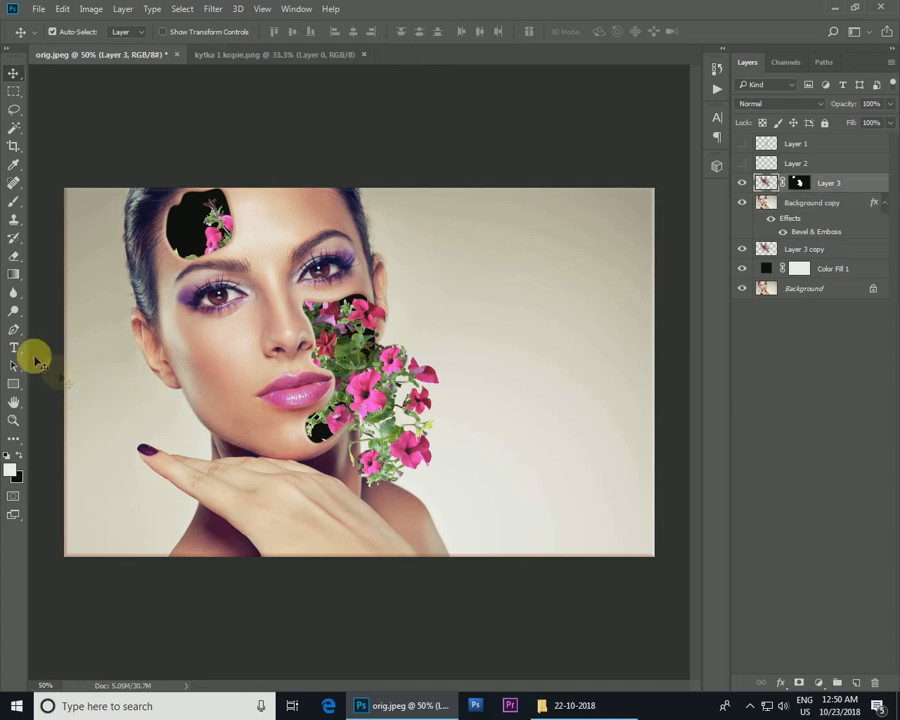
{"action": "left_click", "coordinate": [14, 257]}
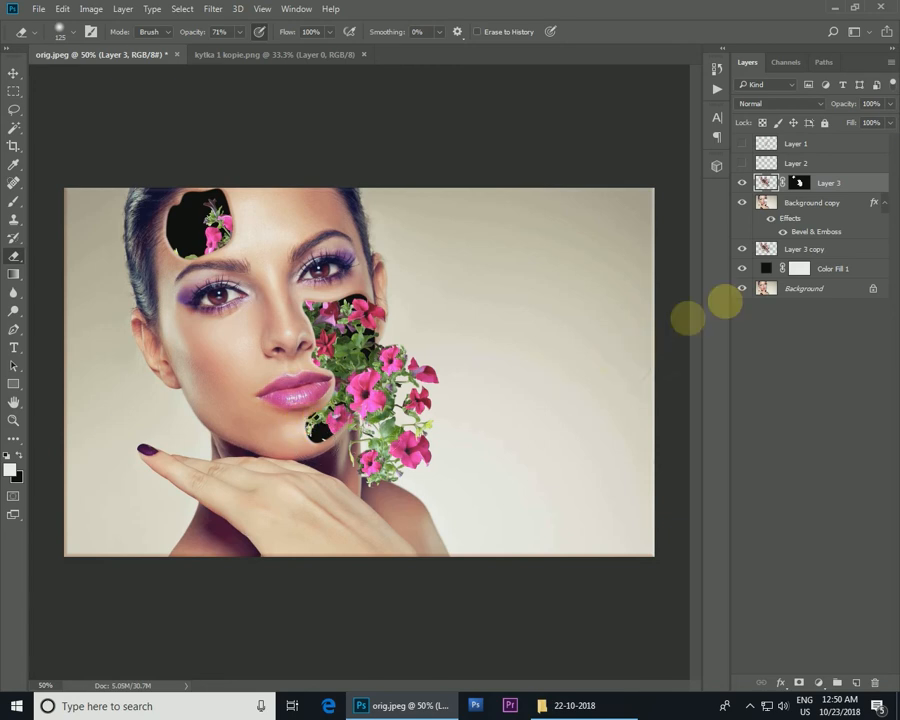
{"action": "left_click", "coordinate": [804, 249]}
{"action": "left_click_drag", "start_coordinate": [319, 443], "coordinate": [300, 429]}
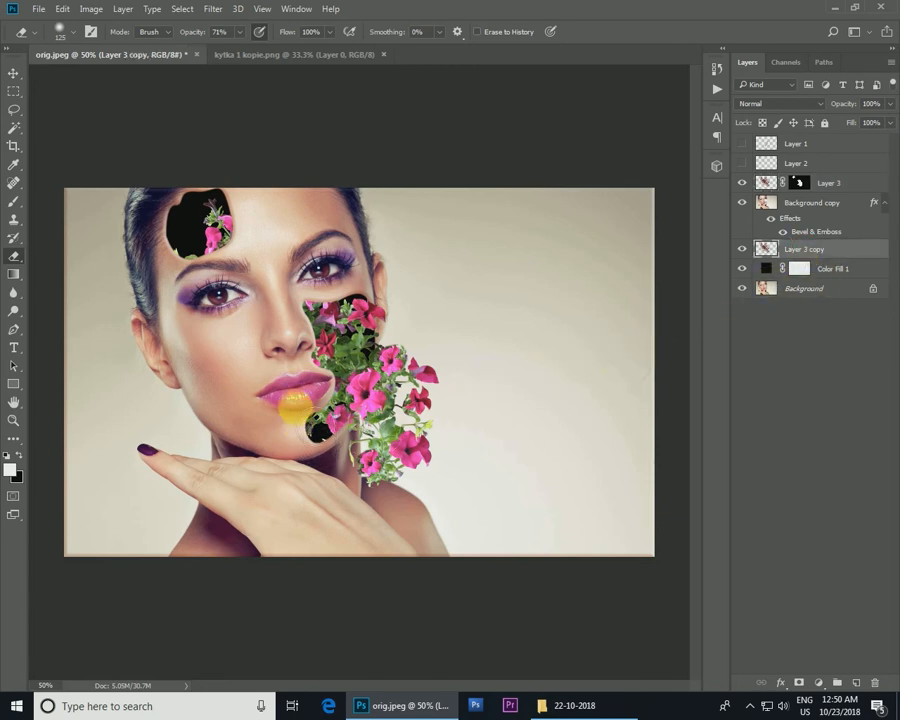
{"action": "left_click_drag", "start_coordinate": [313, 390], "coordinate": [294, 353]}
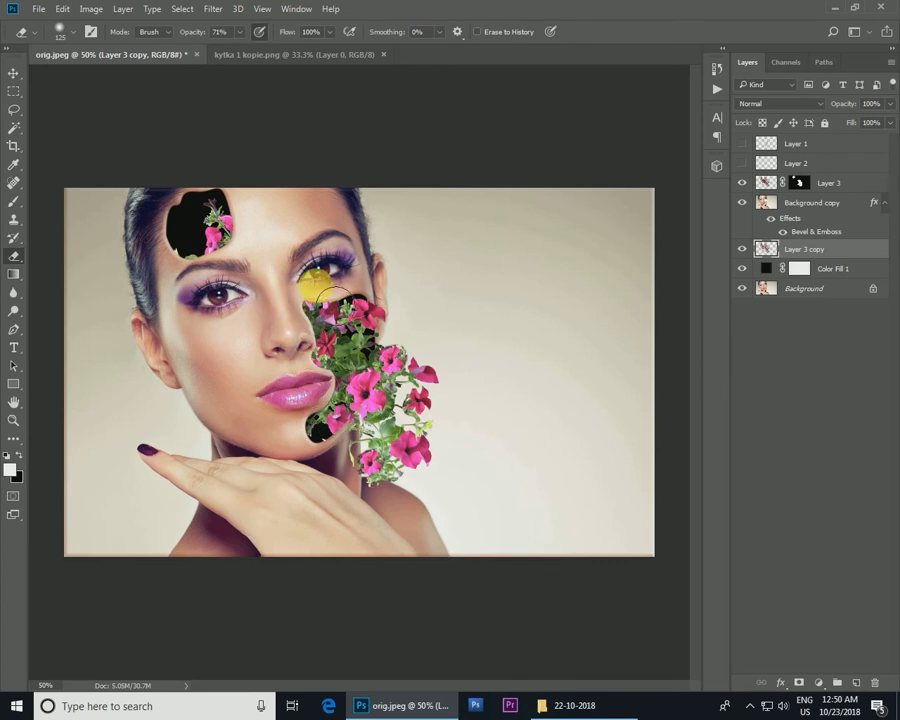
{"action": "left_click", "coordinate": [821, 190]}
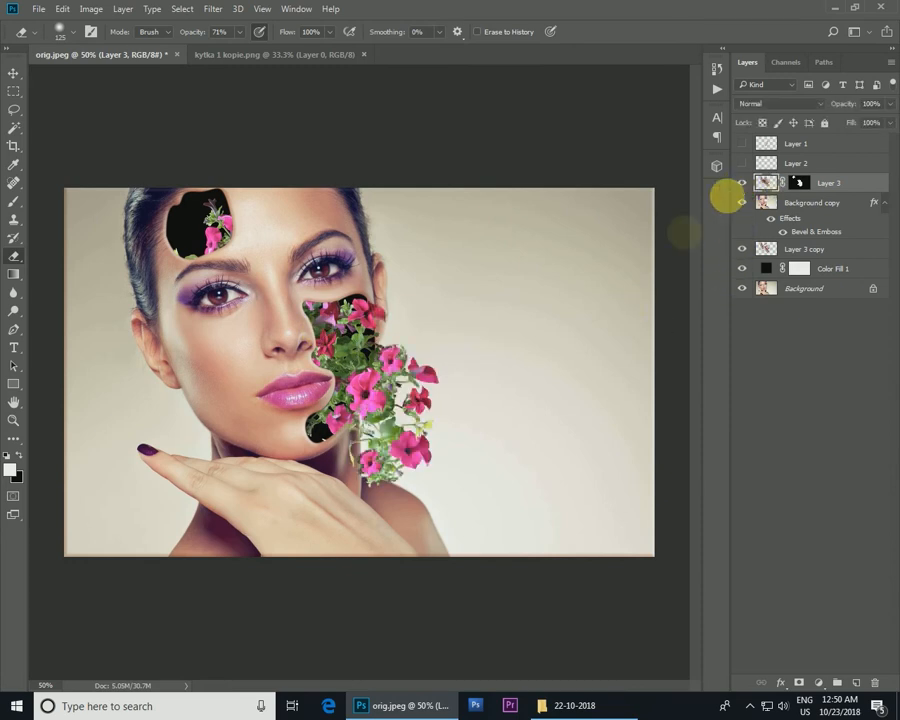
{"action": "left_click_drag", "start_coordinate": [316, 425], "coordinate": [295, 405]}
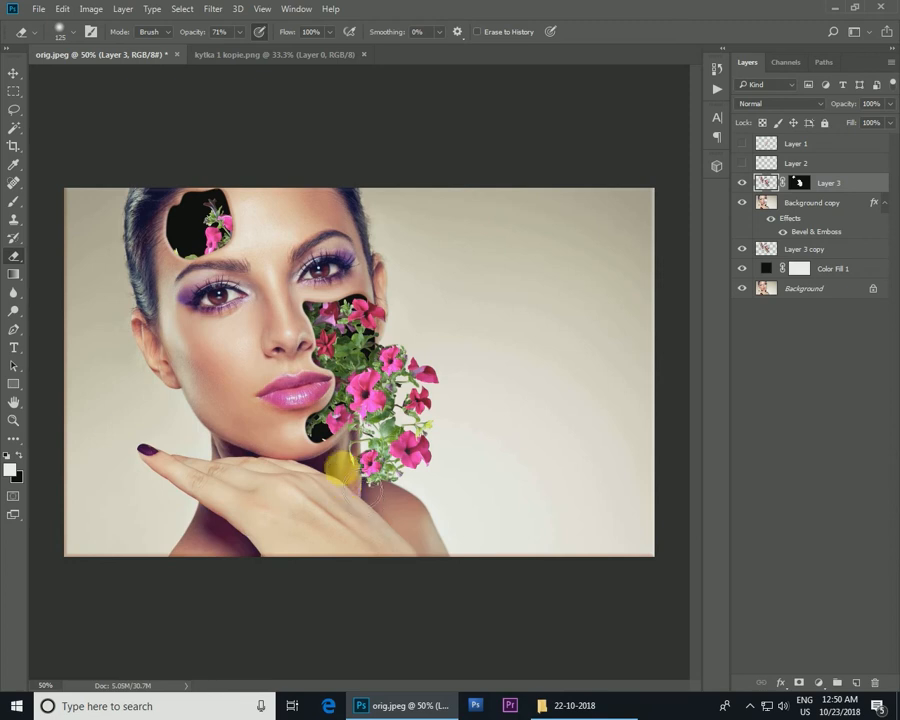
{"action": "left_click", "coordinate": [800, 249]}
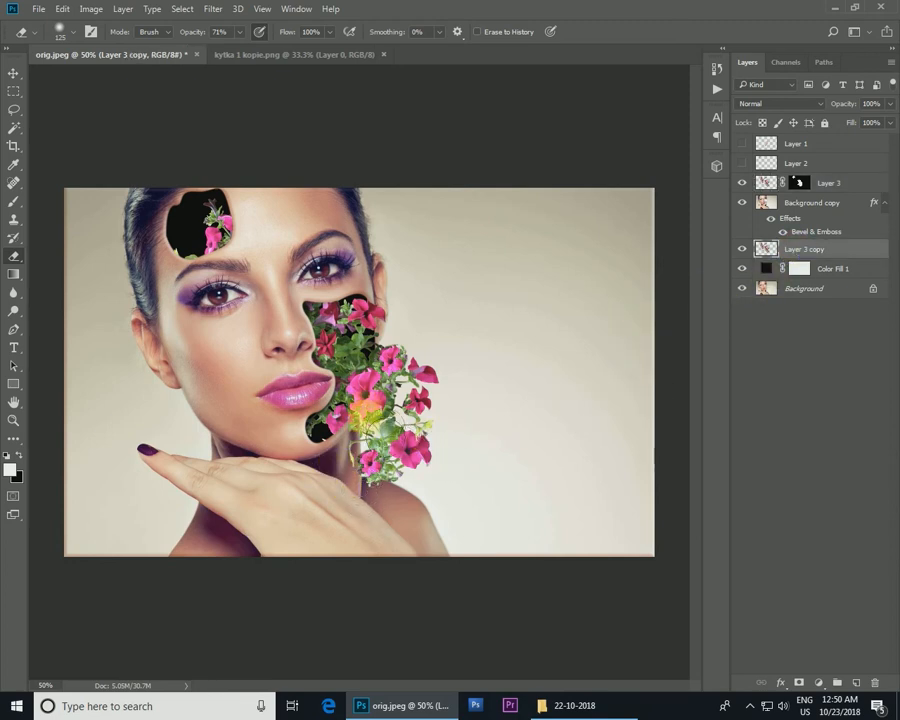
{"action": "left_click_drag", "start_coordinate": [365, 414], "coordinate": [350, 381]}
{"action": "left_click", "coordinate": [13, 73]}
{"action": "left_click_drag", "start_coordinate": [242, 272], "coordinate": [248, 278]}
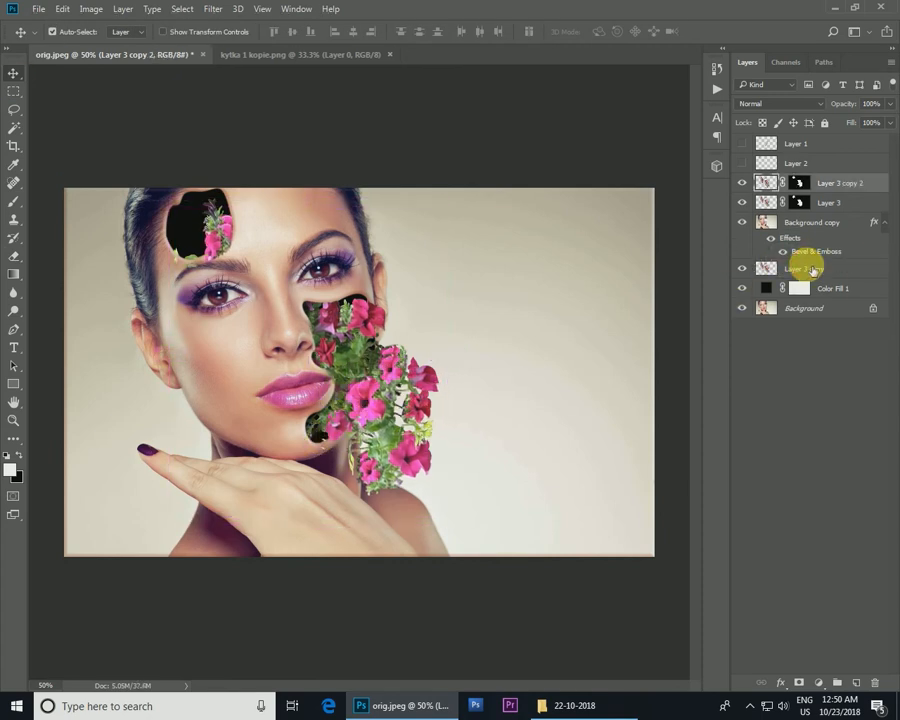
{"action": "left_click", "coordinate": [806, 268]}
{"action": "key", "text": "ctrl+z"}
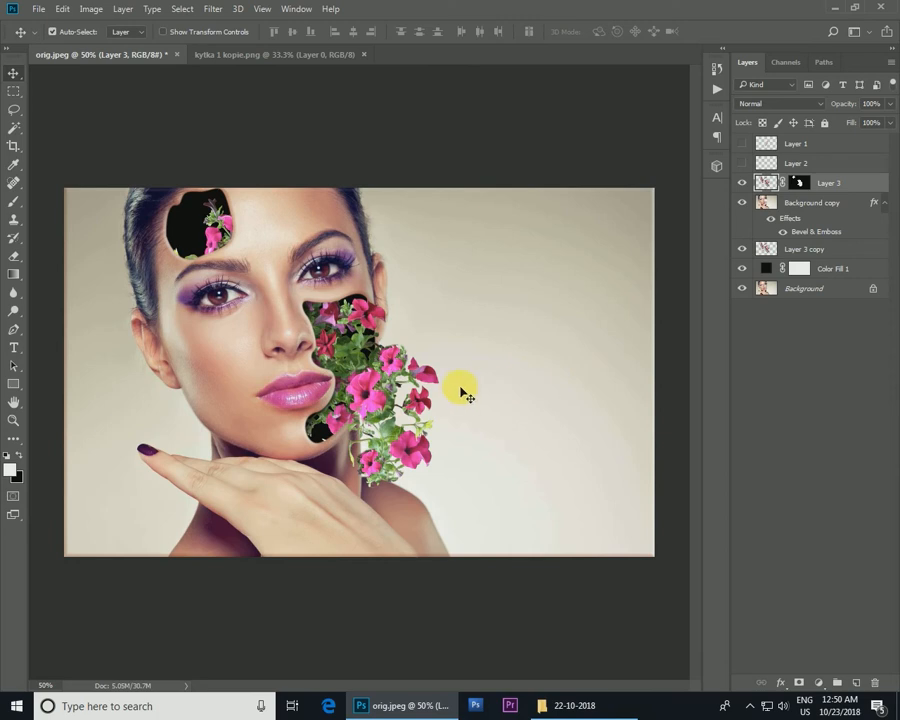
{"action": "left_click_drag", "start_coordinate": [213, 240], "coordinate": [215, 250]}
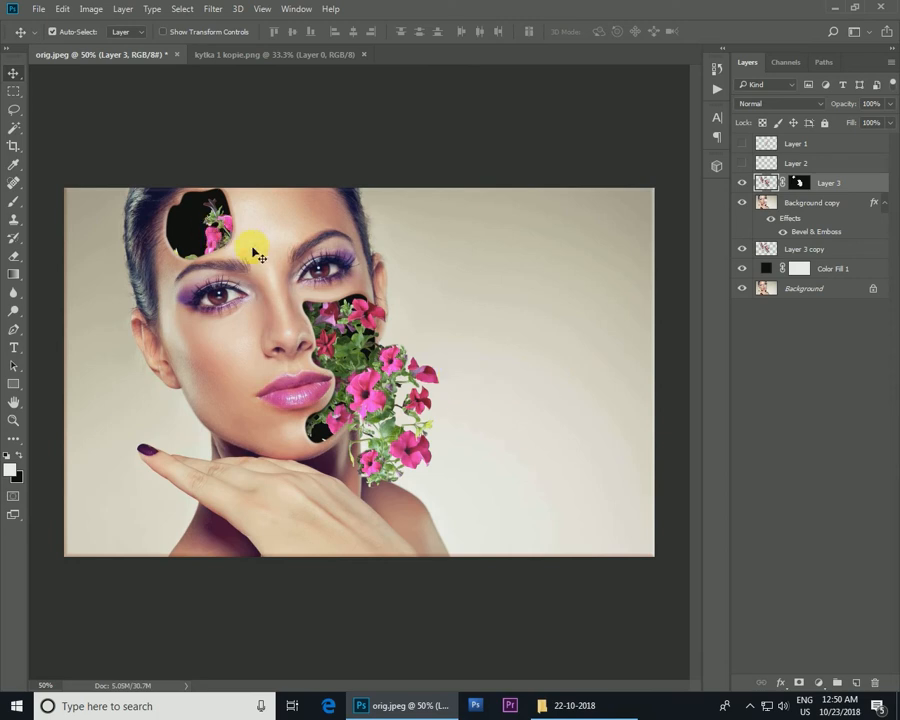
- Bring the flowers from kytka 1 kopie.png into orig.jpeg as a new layer directly above Color Fill 1
{"action": "right_click", "coordinate": [184, 228]}
{"action": "left_click", "coordinate": [205, 237]}
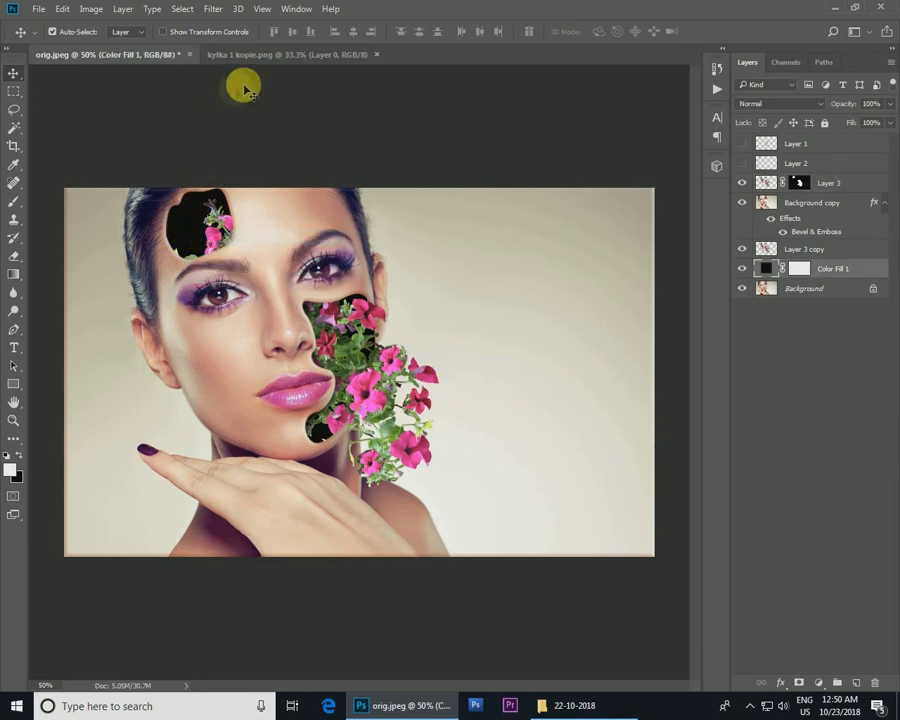
{"action": "left_click", "coordinate": [257, 56]}
{"action": "left_click_drag", "start_coordinate": [360, 314], "coordinate": [191, 207]}
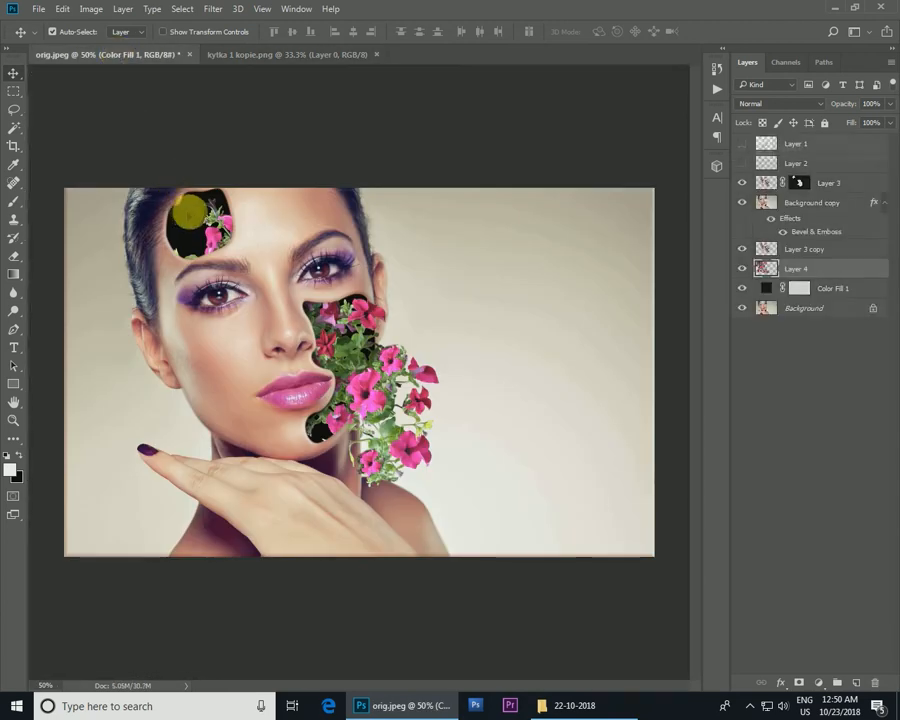
- Scale the new flower layer to about 22%, rotate it about 68.5°, and place it inside the forehead opening
{"action": "left_click_drag", "start_coordinate": [310, 290], "coordinate": [292, 294]}
{"action": "key", "text": "ctrl+t"}
{"action": "left_click_drag", "start_coordinate": [424, 512], "coordinate": [198, 300]}
{"action": "left_click_drag", "start_coordinate": [316, 206], "coordinate": [250, 340]}
{"action": "left_click_drag", "start_coordinate": [185, 240], "coordinate": [215, 250]}
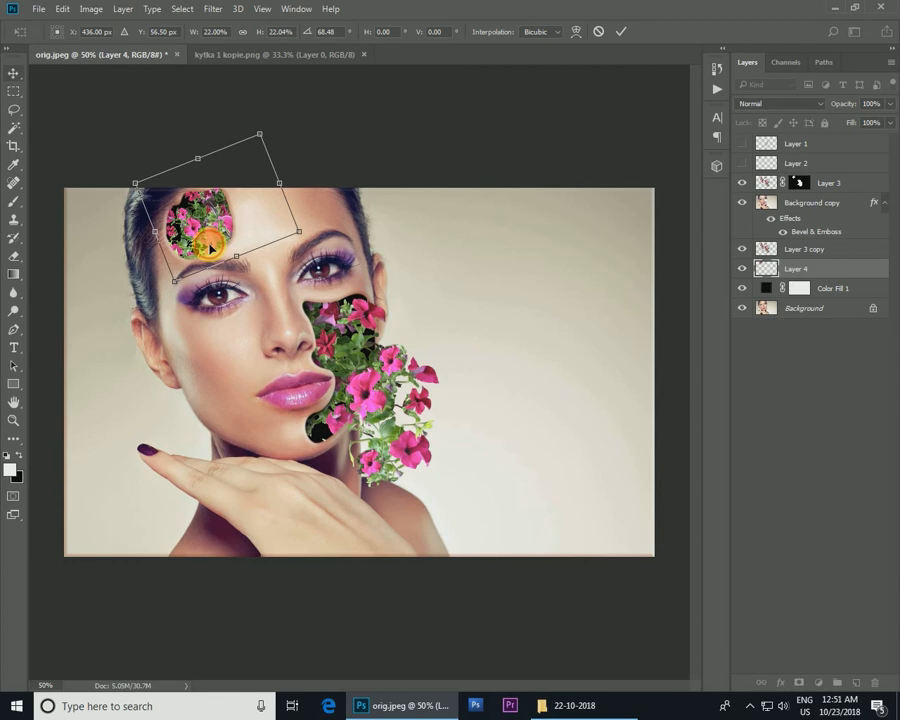
{"action": "double_click", "coordinate": [210, 247]}
- Raise Layer 4 in the stacking order to just above Layer 2 and shift its flowers outward over the hairline
{"action": "key", "text": "ctrl+bracketright"}
{"action": "key", "text": "ctrl+bracketright"}
{"action": "key", "text": "ctrl+bracketright"}
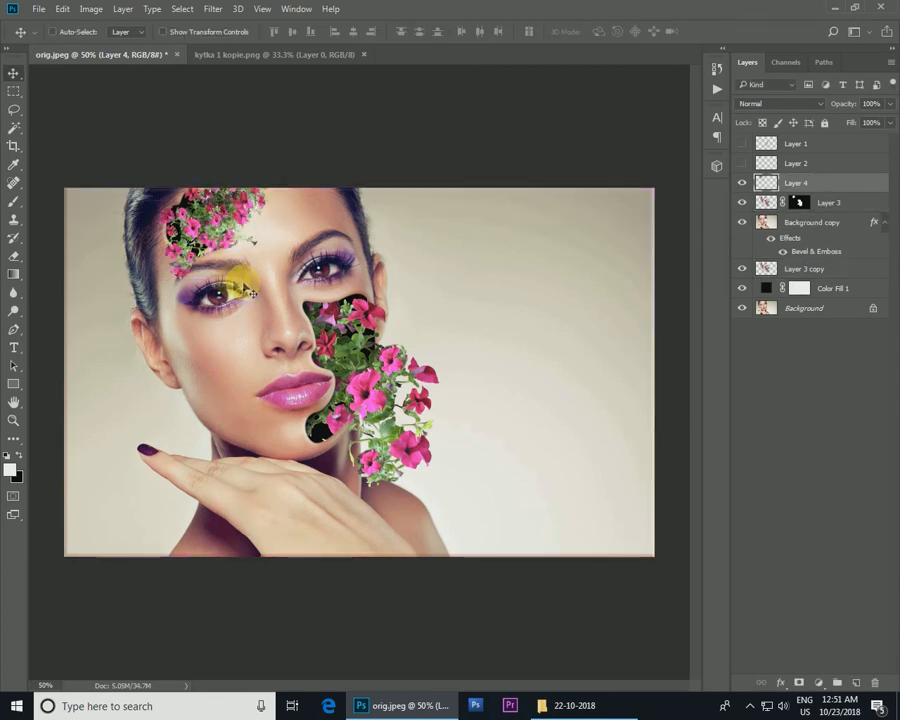
{"action": "key", "text": "ctrl+bracketright"}
{"action": "mouse_move", "coordinate": [176, 256]}
{"action": "left_mouse_down"}
{"action": "mouse_move", "coordinate": [150, 254]}
{"action": "mouse_move", "coordinate": [160, 264]}
{"action": "left_mouse_up"}
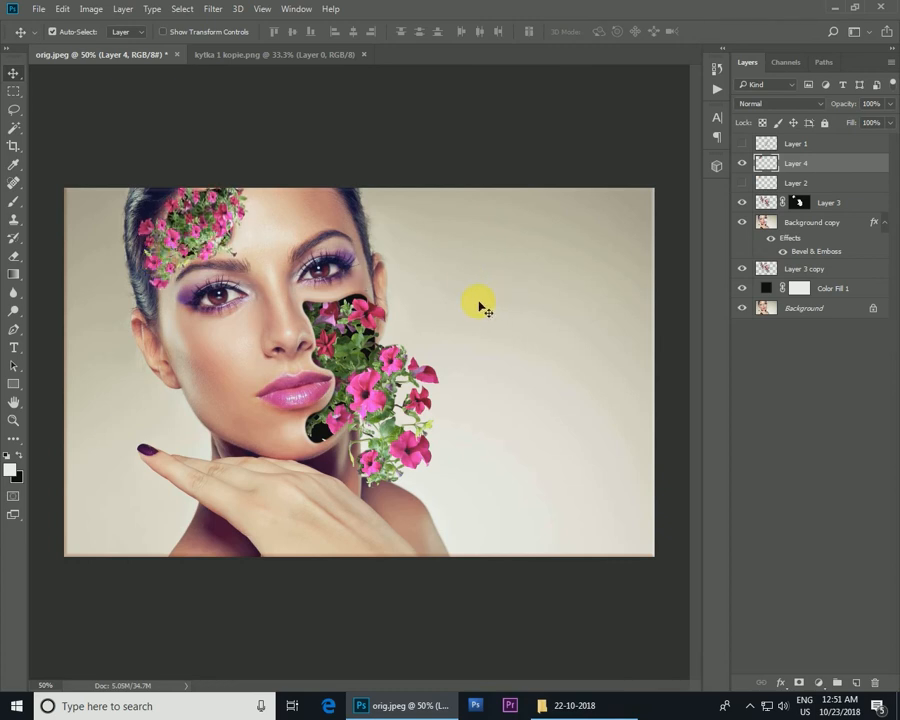
- Duplicate Layer 4 within the same document, keeping the copy directly above the original
{"action": "right_click", "coordinate": [819, 170]}
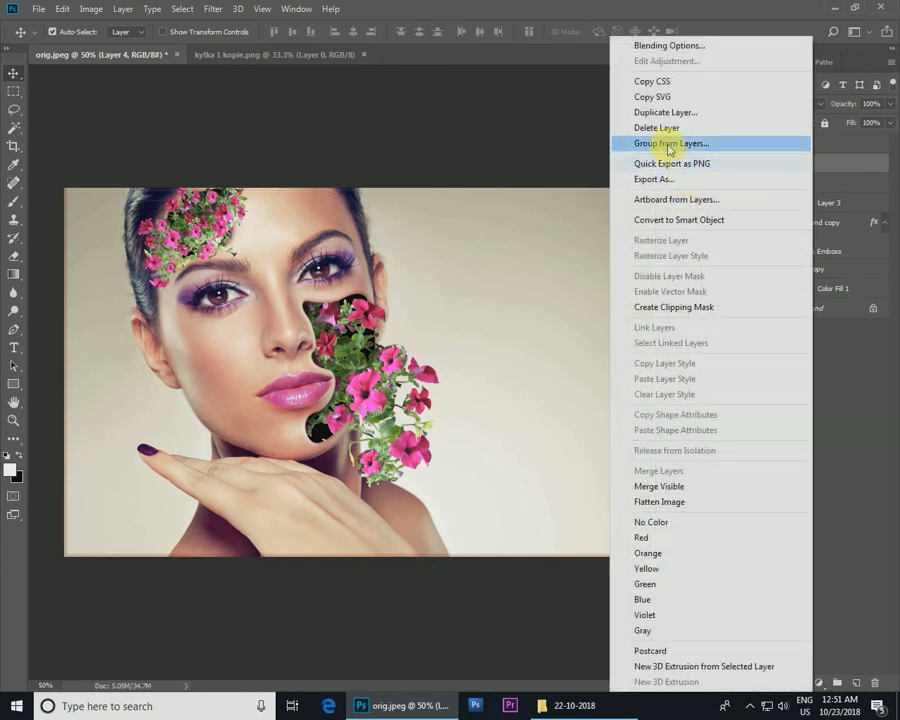
{"action": "left_click", "coordinate": [663, 113]}
{"action": "left_click", "coordinate": [572, 214]}
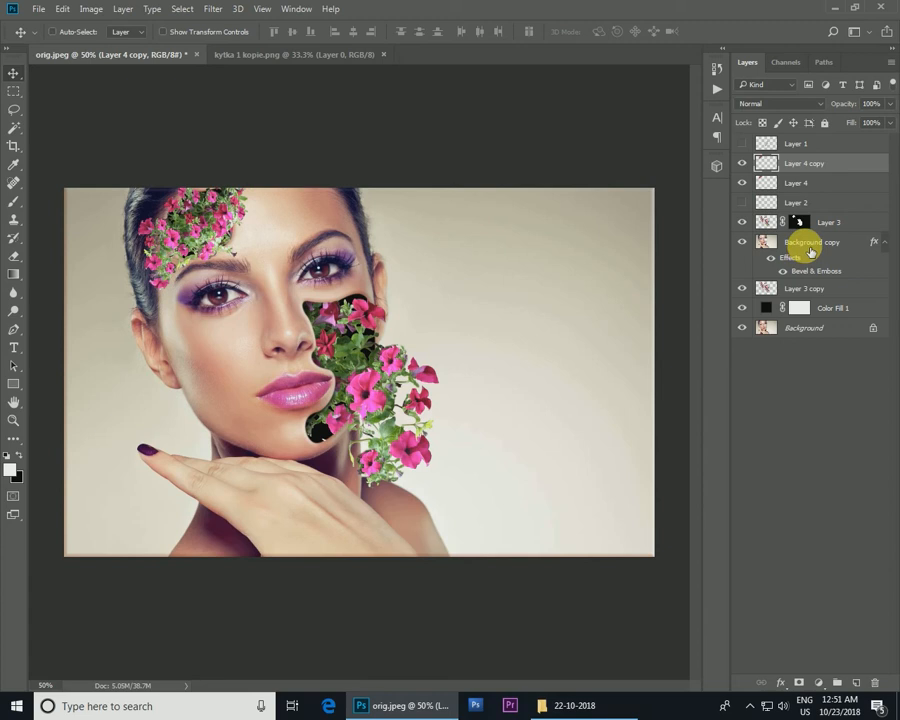
- Load the Background copy outline as a selection, add it to Layer 4 copy as a layer mask, and invert the mask
{"action": "left_click", "coordinate": [810, 251], "text": "ctrl"}
{"action": "left_click", "coordinate": [766, 242], "text": "ctrl"}
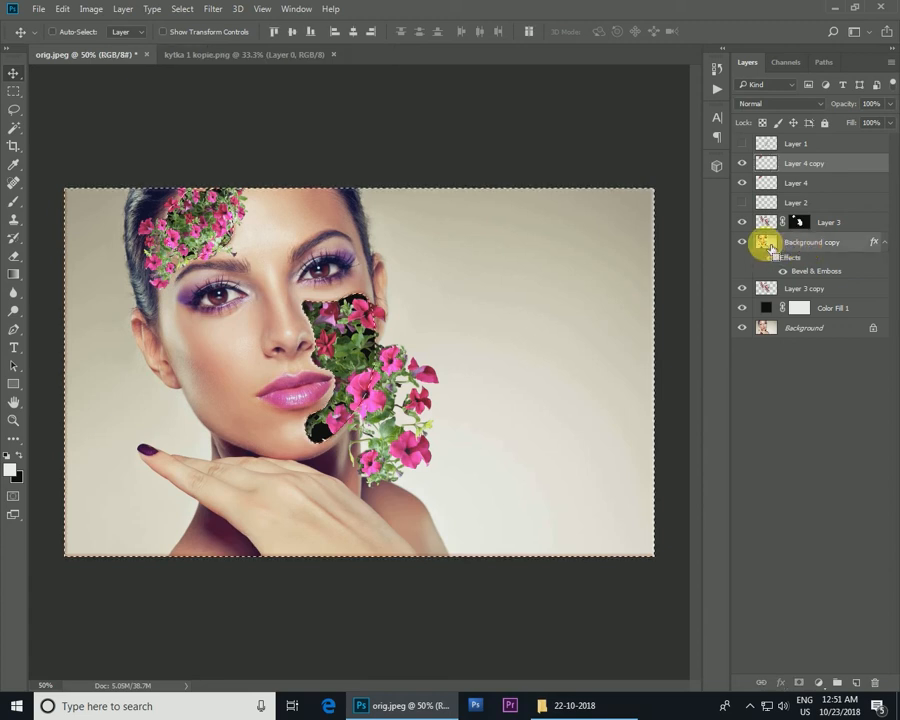
{"action": "left_click", "coordinate": [795, 165]}
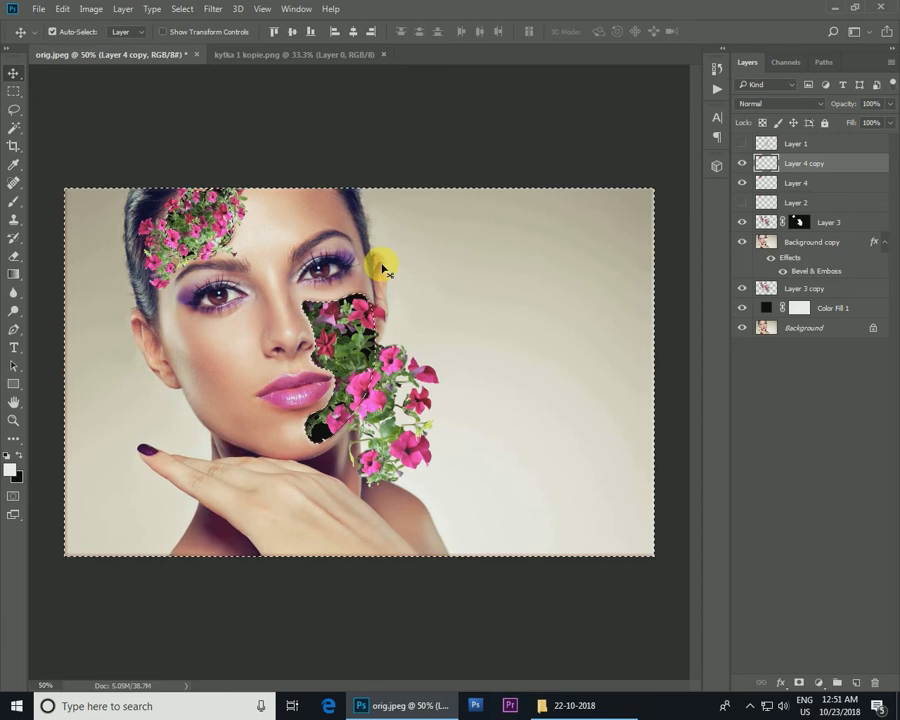
{"action": "left_click", "coordinate": [827, 683]}
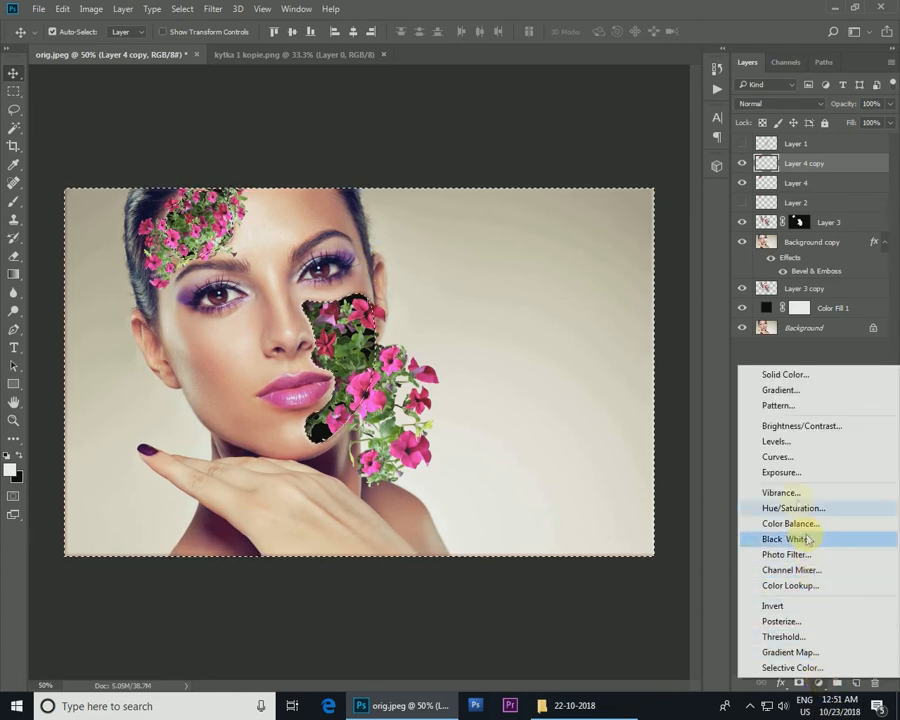
{"action": "left_click", "coordinate": [798, 684]}
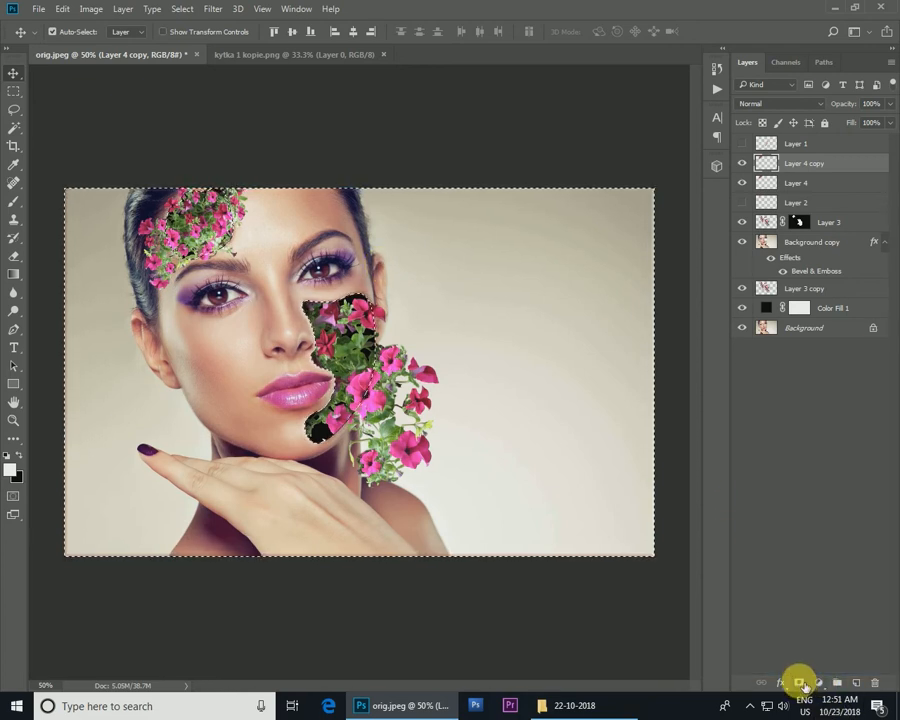
{"action": "left_click", "coordinate": [798, 684]}
{"action": "key", "text": "ctrl+i"}
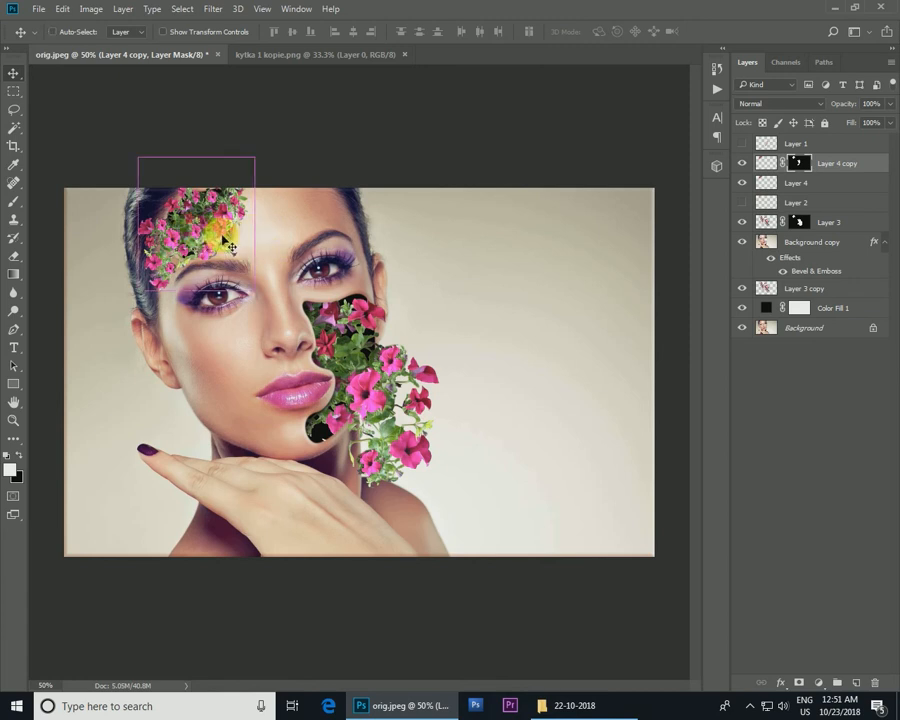
- Try different stacking positions for Layer 4 copy and settle it directly between Layer 4 and Layer 2
{"action": "key", "text": "ctrl+bracketleft"}
{"action": "key", "text": "ctrl+bracketleft"}
{"action": "key", "text": "ctrl+bracketleft"}
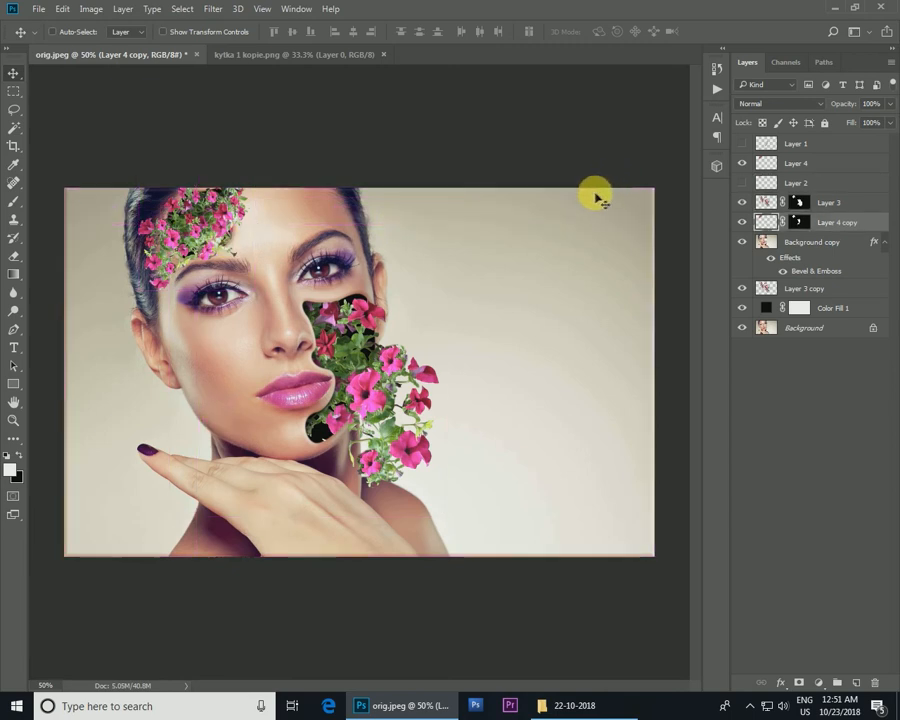
{"action": "key", "text": "ctrl+bracketleft"}
{"action": "key", "text": "ctrl+bracketright"}
{"action": "key", "text": "ctrl+bracketright"}
{"action": "key", "text": "ctrl+bracketright"}
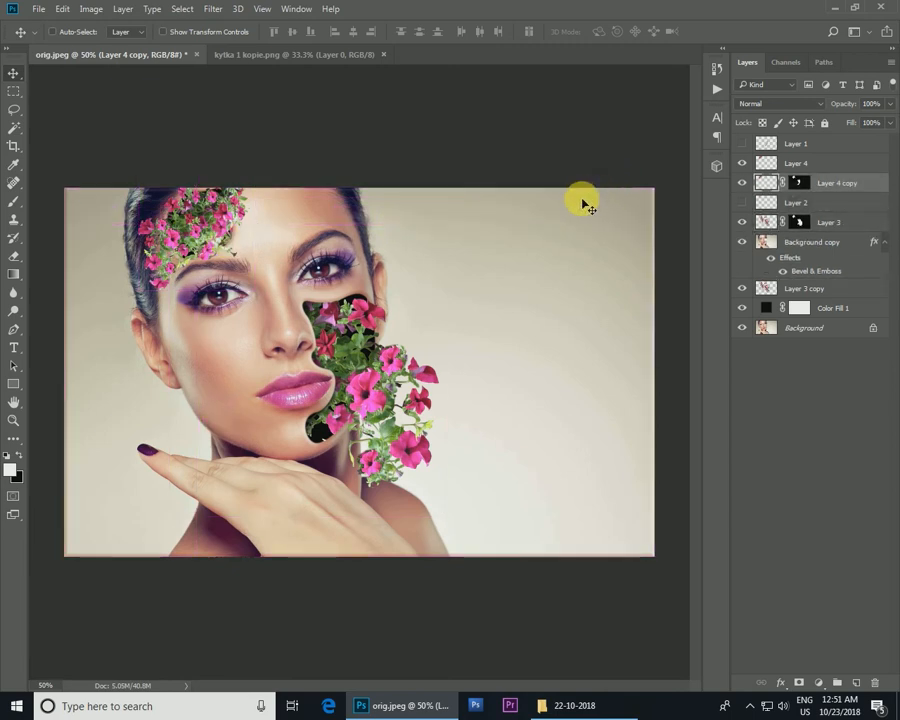
{"action": "key", "text": "ctrl+bracketleft"}
{"action": "key", "text": "ctrl+bracketleft"}
{"action": "key", "text": "ctrl+bracketleft"}
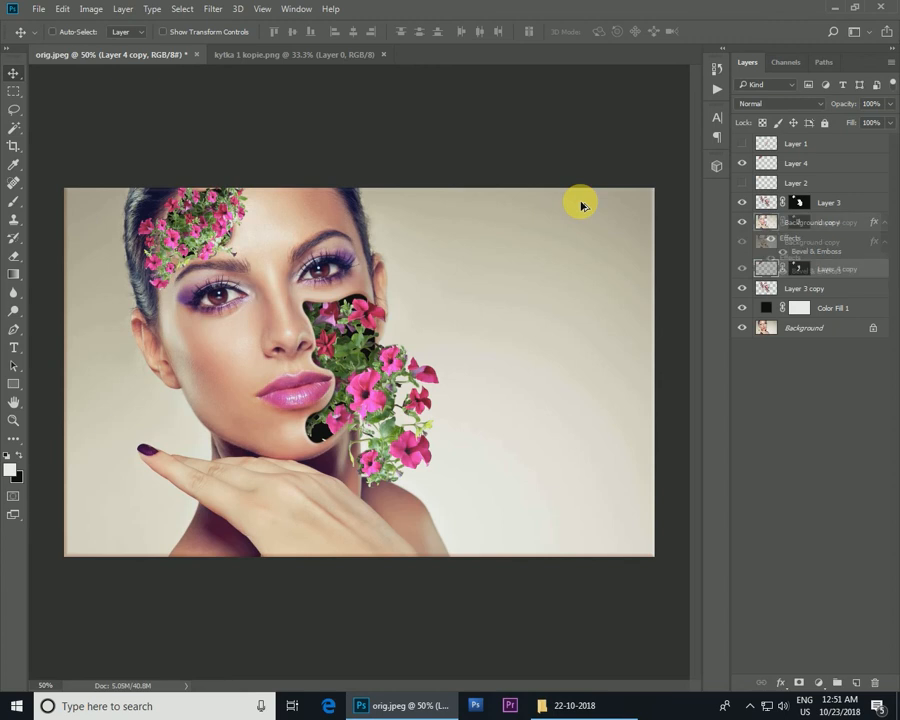
{"action": "key", "text": "ctrl+bracketright"}
{"action": "key", "text": "ctrl+bracketright"}
{"action": "key", "text": "ctrl+bracketright"}
{"action": "key", "text": "ctrl+bracketright"}
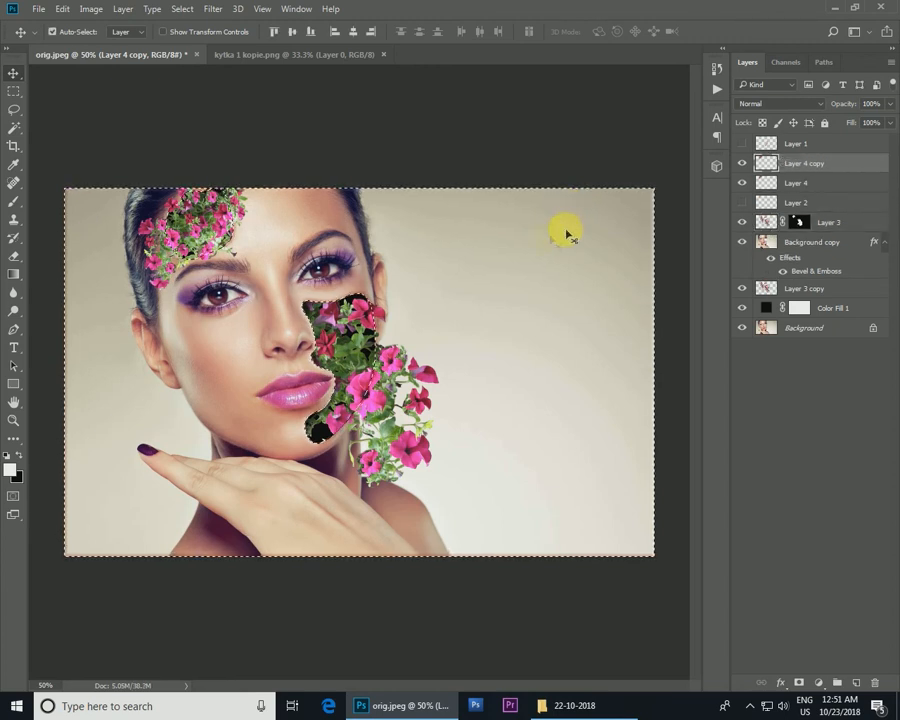
{"action": "key", "text": "ctrl+shift+z"}
{"action": "key", "text": "ctrl+shift+z"}
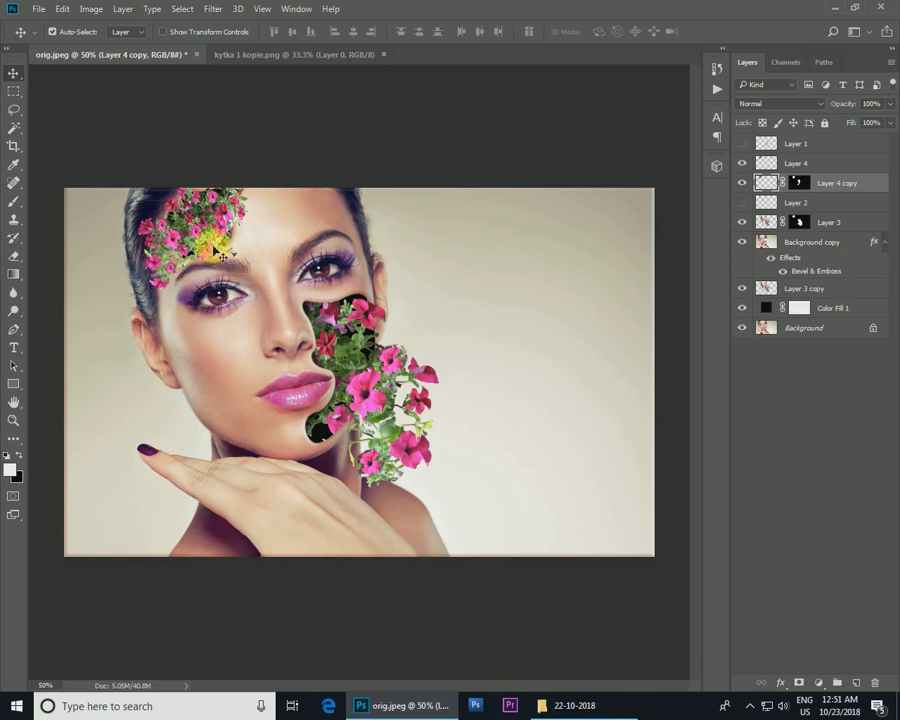
- Erase the Layer 4 flowers that spill over the forehead opening's inner edge with the Eraser at 71% opacity
{"action": "left_click", "coordinate": [196, 231], "text": "ctrl"}
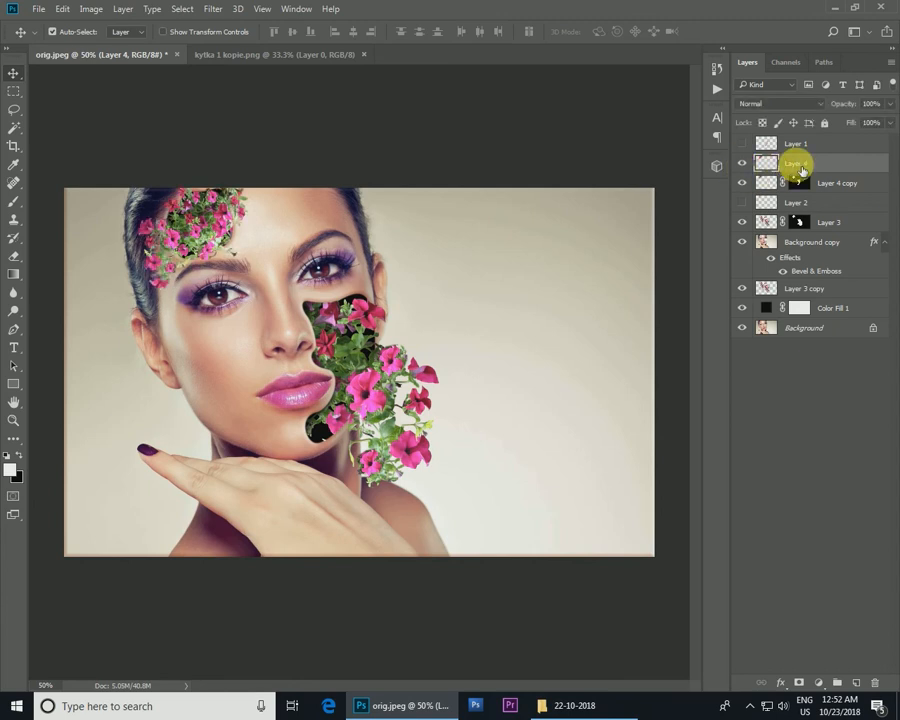
{"action": "key", "text": "ctrl+["}
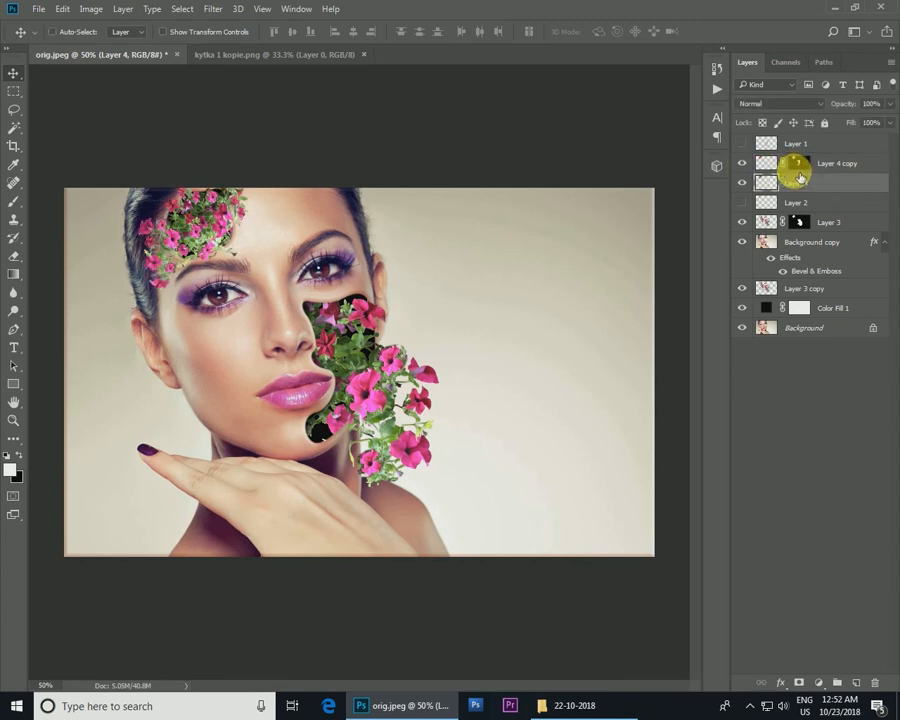
{"action": "key", "text": "ctrl+]"}
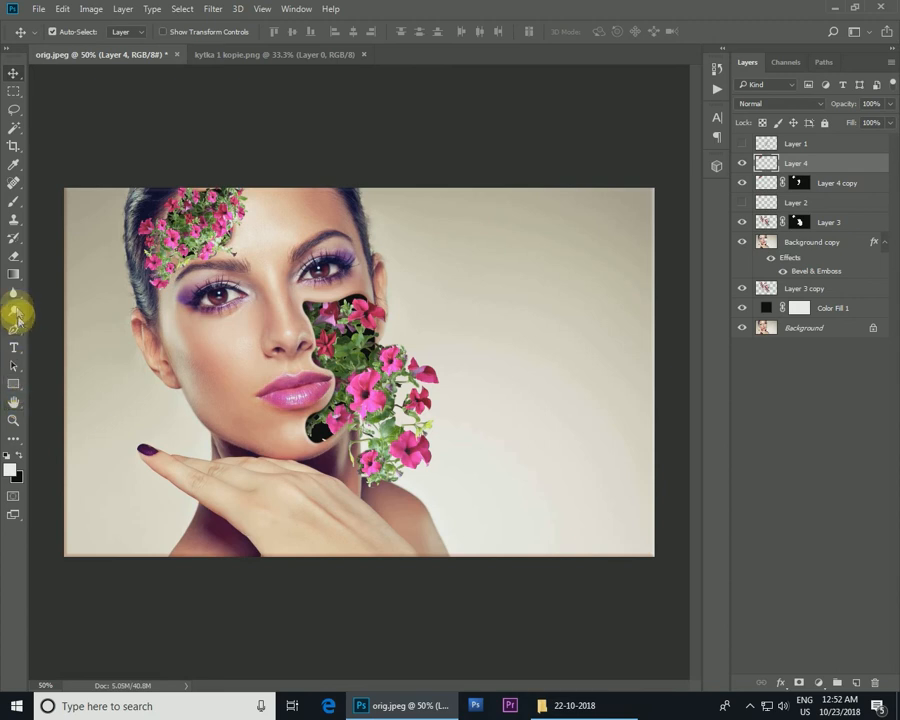
{"action": "left_click", "coordinate": [13, 256]}
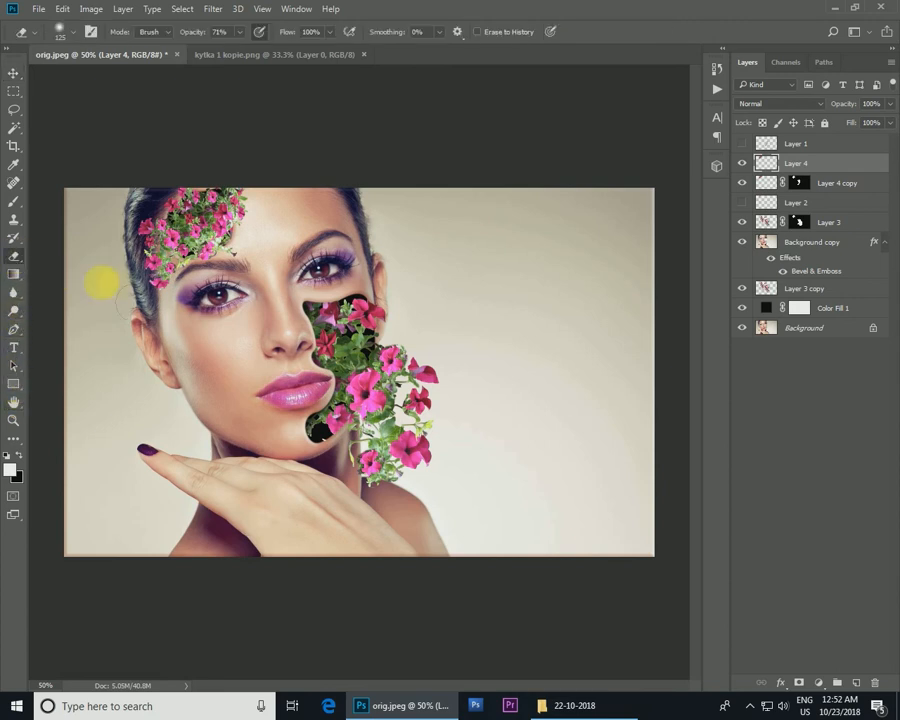
{"action": "left_click", "coordinate": [227, 260]}
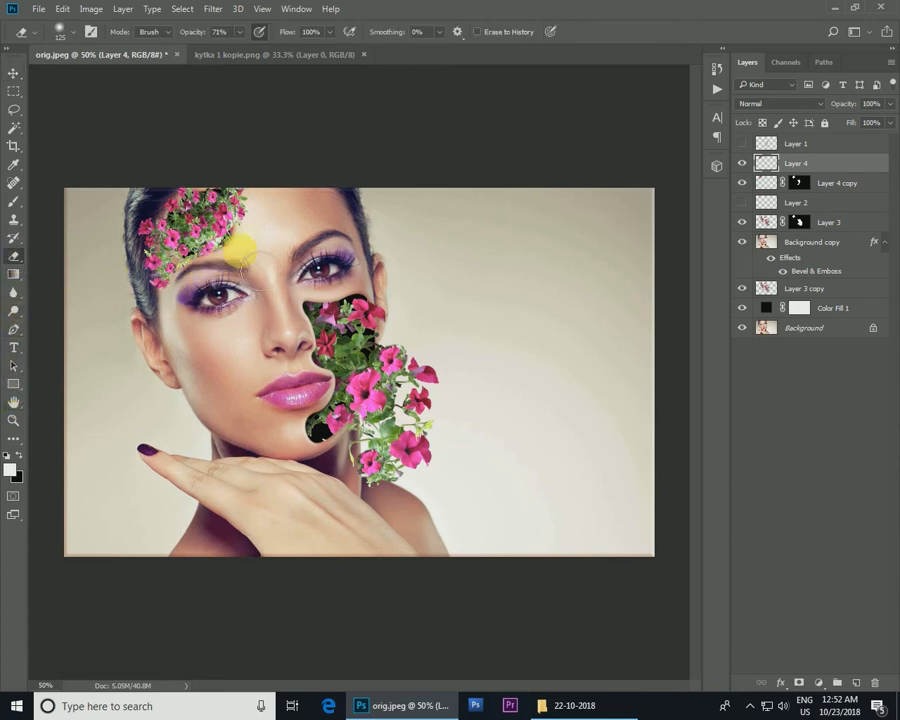
{"action": "left_click_drag", "start_coordinate": [227, 260], "coordinate": [243, 196]}
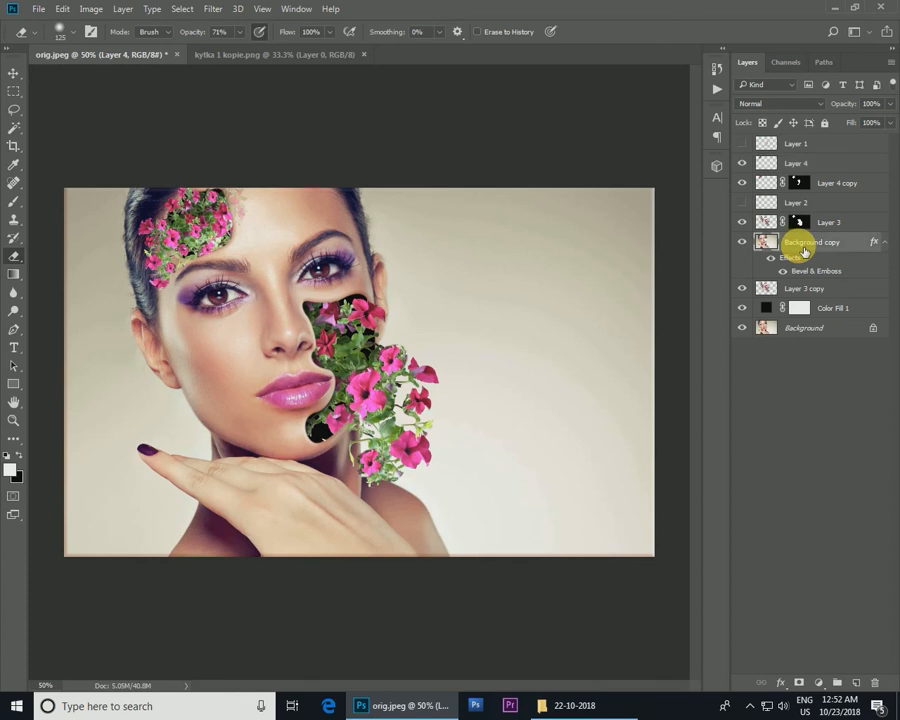
- Load the Background copy outline as a selection, mask Layer 4 with it, and invert that mask to confine the flowers to the opening
{"action": "left_click", "coordinate": [805, 248]}
{"action": "left_click", "coordinate": [765, 243], "text": "ctrl"}
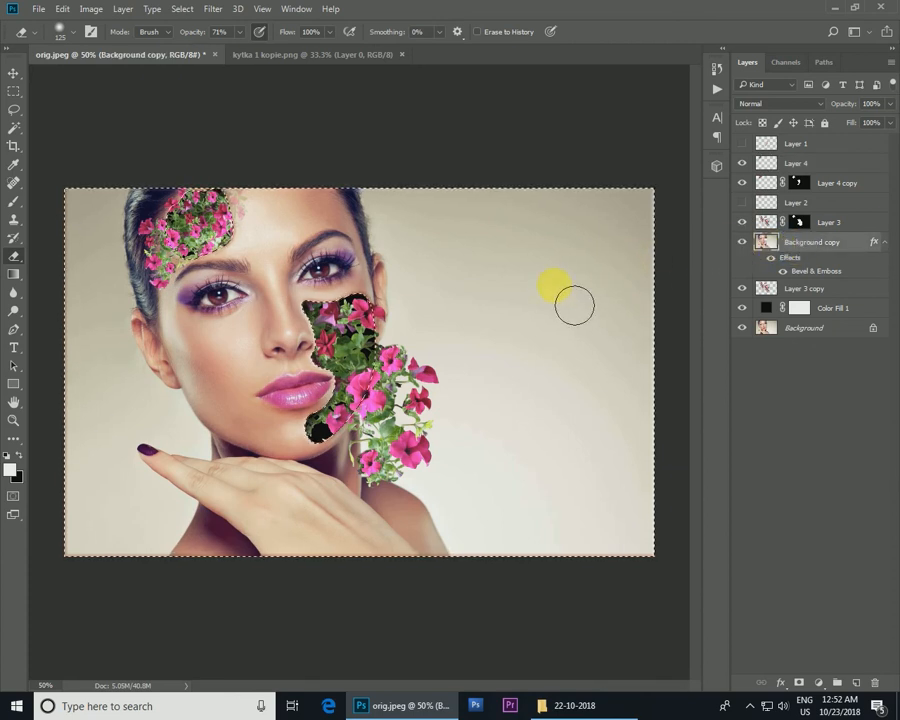
{"action": "left_click", "coordinate": [743, 165]}
{"action": "left_click", "coordinate": [743, 165]}
{"action": "left_click", "coordinate": [815, 168]}
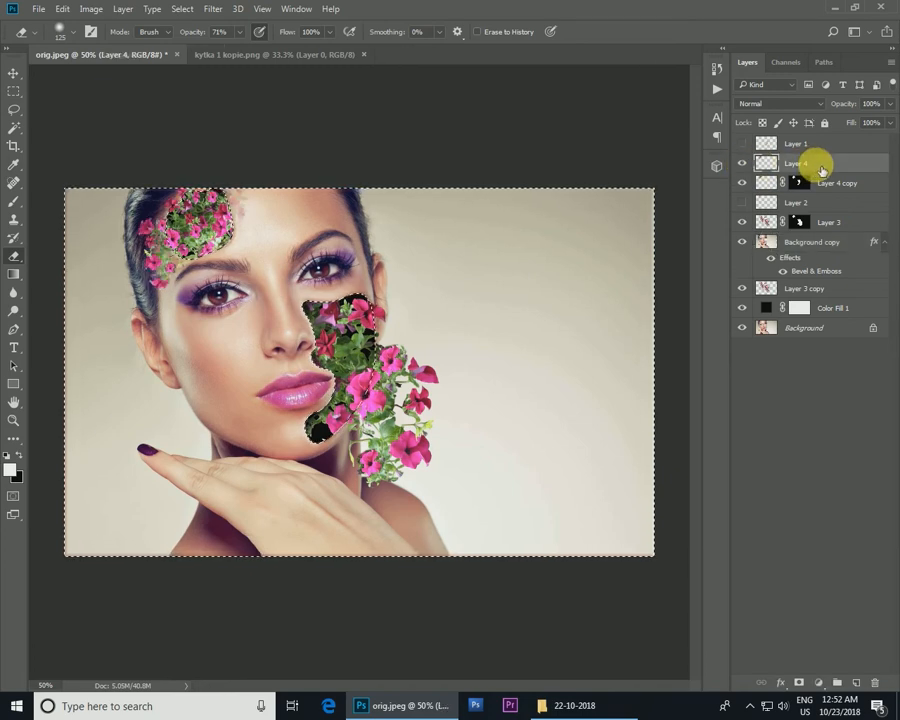
{"action": "left_click", "coordinate": [799, 683]}
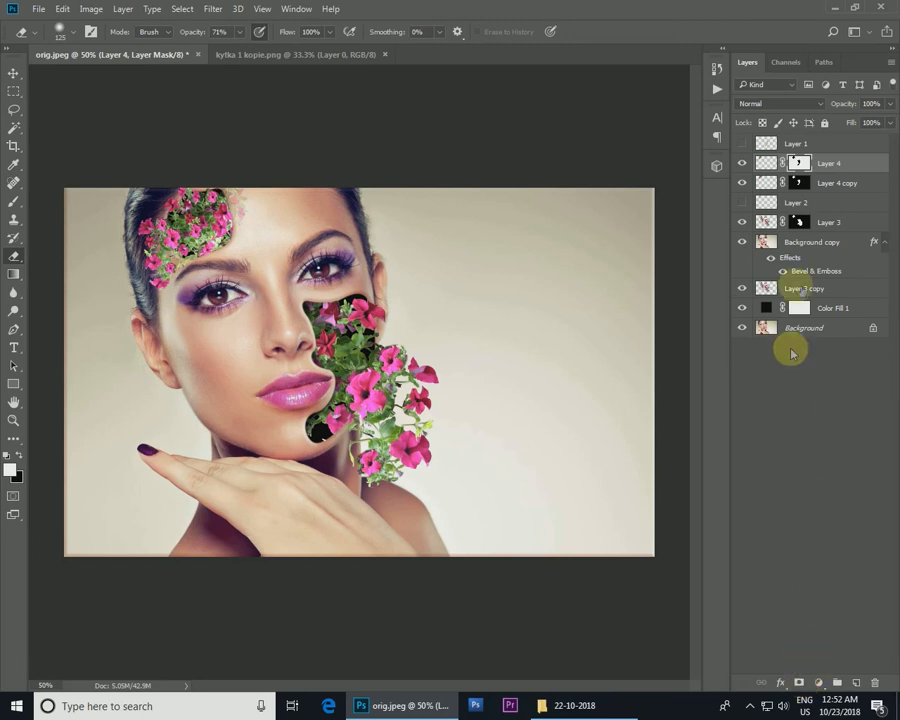
{"action": "key", "text": "ctrl+i"}
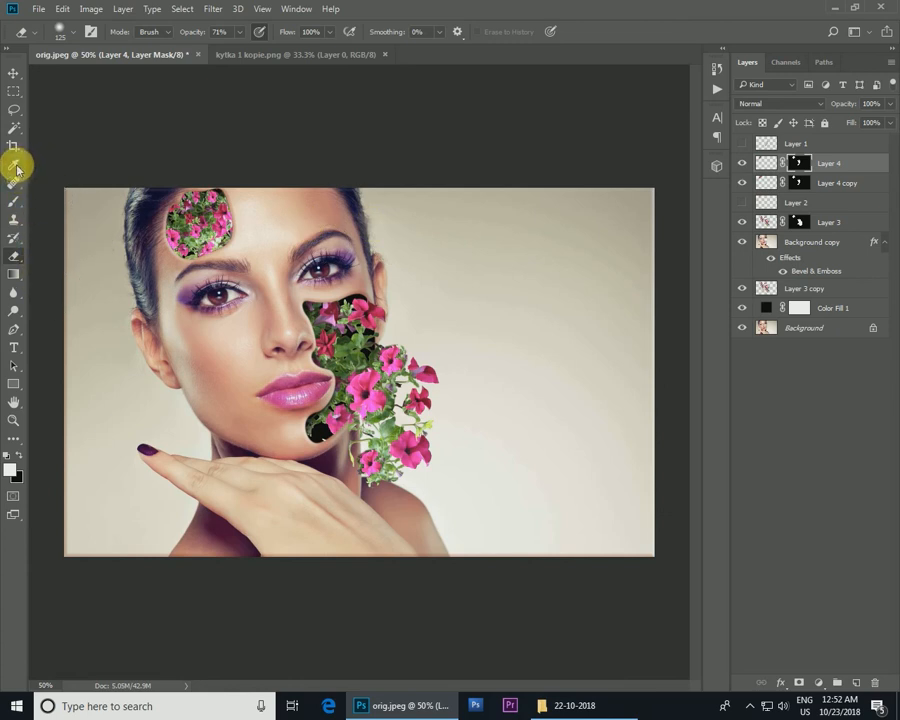
- Paint white on Layer 4's mask with a 50 px brush to restore the flowers spilling over the hairline and temple
{"action": "left_click", "coordinate": [15, 202]}
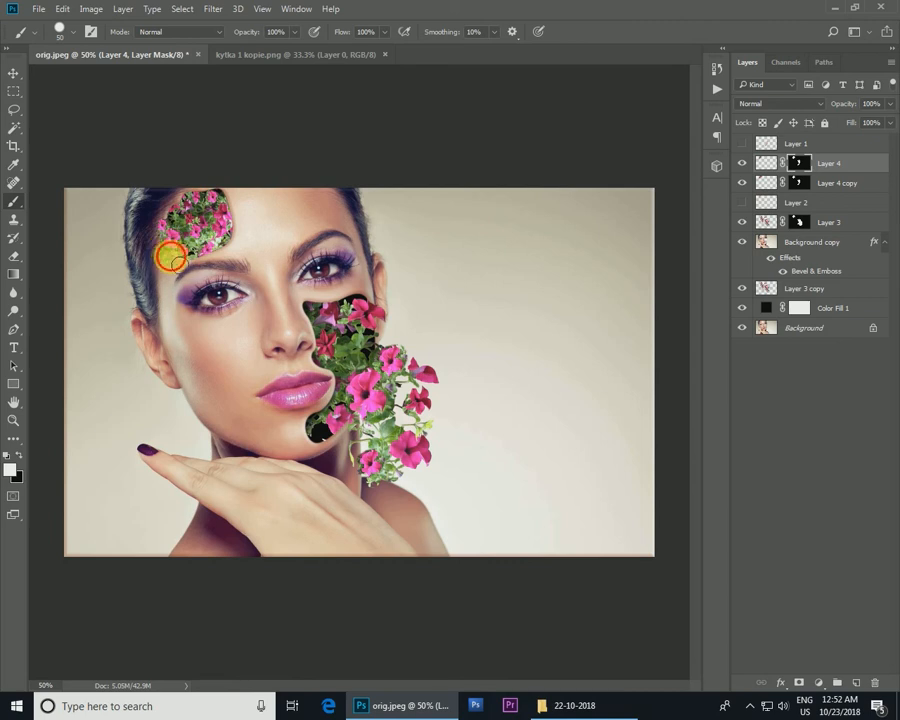
{"action": "mouse_move", "coordinate": [170, 264]}
{"action": "left_mouse_down"}
{"action": "mouse_move", "coordinate": [153, 247]}
{"action": "mouse_move", "coordinate": [153, 230]}
{"action": "mouse_move", "coordinate": [160, 240]}
{"action": "left_mouse_up"}
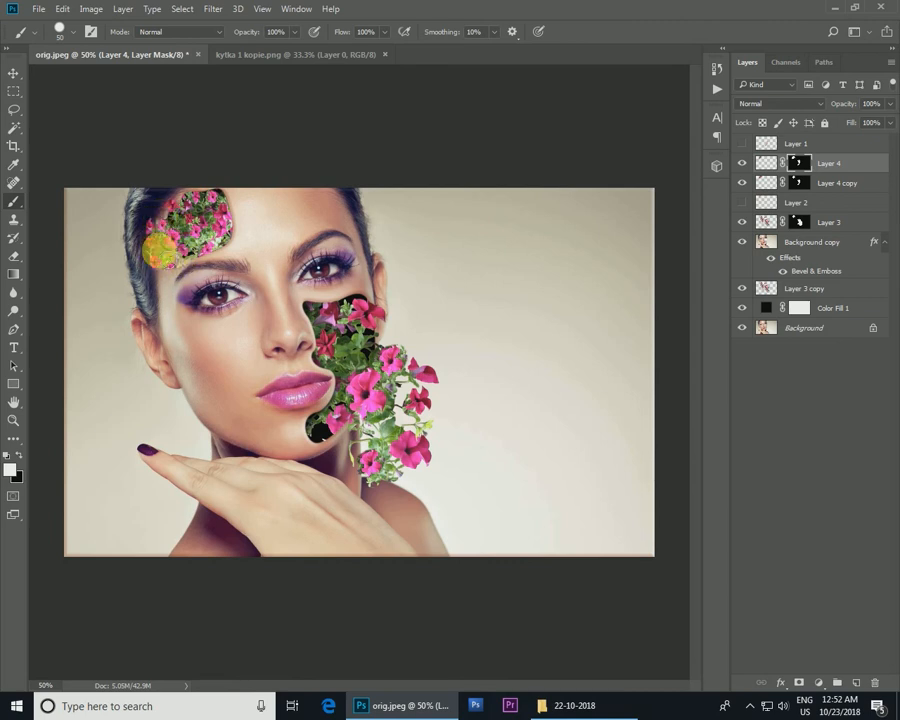
{"action": "mouse_move", "coordinate": [160, 287]}
{"action": "left_mouse_down"}
{"action": "mouse_move", "coordinate": [181, 255]}
{"action": "mouse_move", "coordinate": [161, 239]}
{"action": "mouse_move", "coordinate": [167, 208]}
{"action": "mouse_move", "coordinate": [176, 216]}
{"action": "mouse_move", "coordinate": [160, 230]}
{"action": "mouse_move", "coordinate": [168, 243]}
{"action": "mouse_move", "coordinate": [125, 172]}
{"action": "mouse_move", "coordinate": [152, 162]}
{"action": "left_mouse_up"}
{"action": "mouse_move", "coordinate": [213, 207]}
{"action": "left_mouse_down"}
{"action": "mouse_move", "coordinate": [255, 217]}
{"action": "mouse_move", "coordinate": [420, 360]}
{"action": "mouse_move", "coordinate": [407, 347]}
{"action": "mouse_move", "coordinate": [383, 460]}
{"action": "left_mouse_up"}
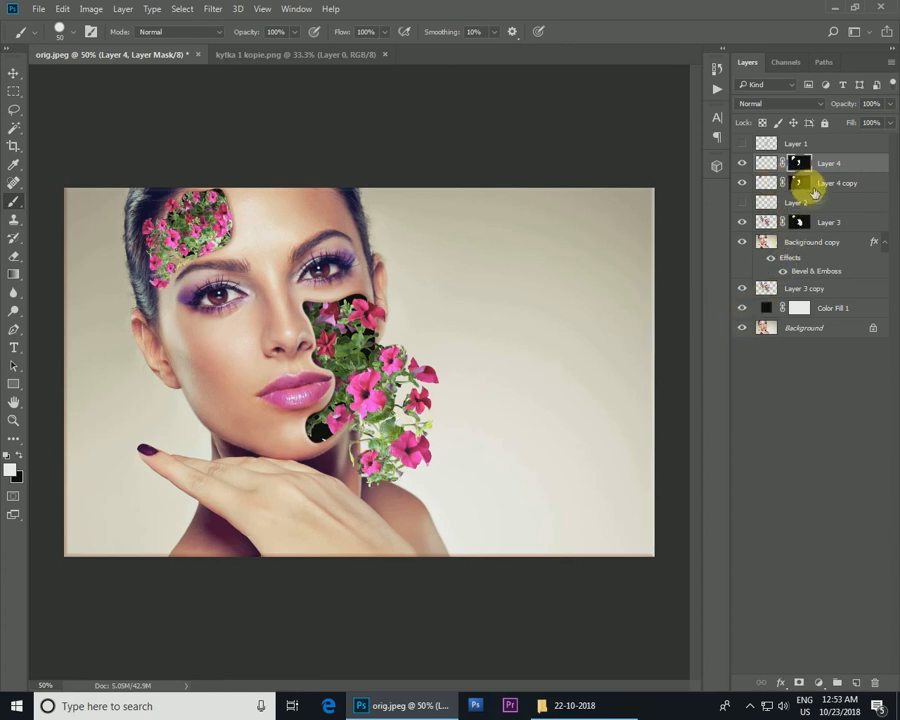
- Show the cheek piece on Layer 1 and give it an Inner Bevel with 677% depth and 5 px soften
{"action": "left_click", "coordinate": [810, 145]}
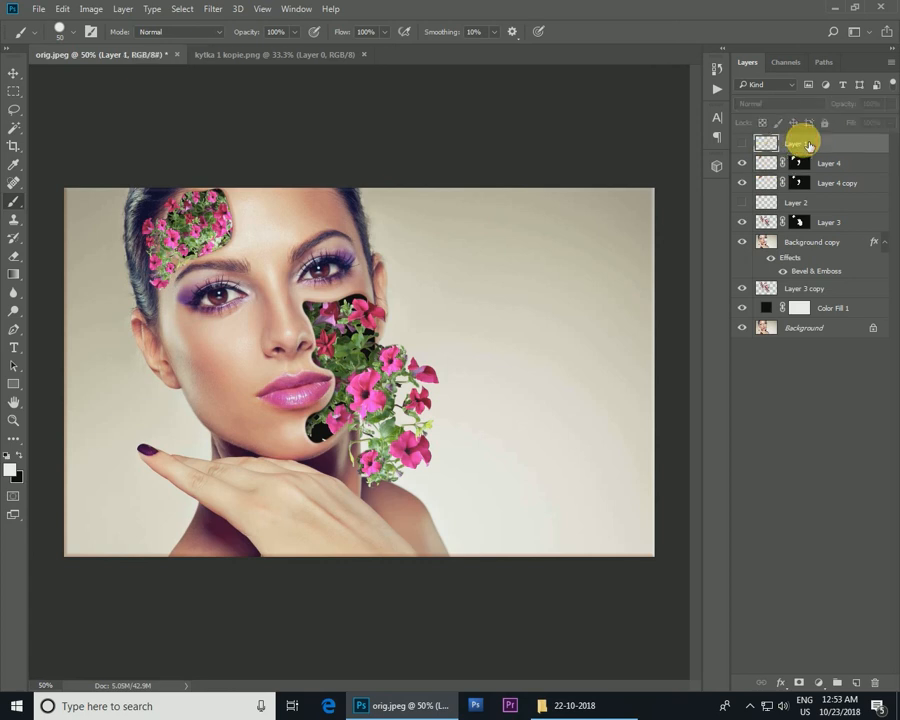
{"action": "left_click", "coordinate": [742, 144]}
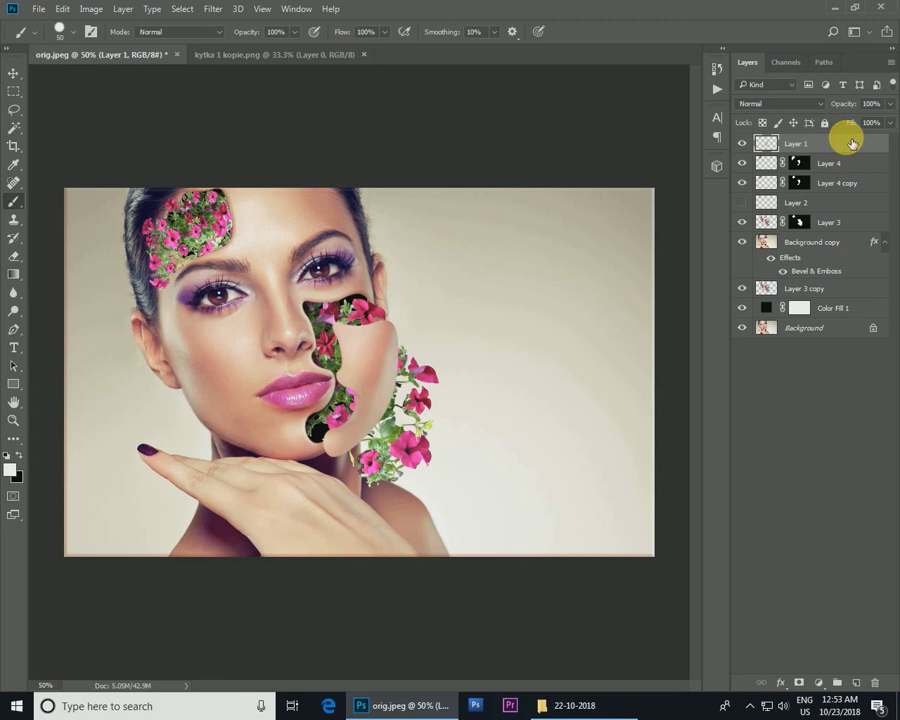
{"action": "double_click", "coordinate": [768, 203]}
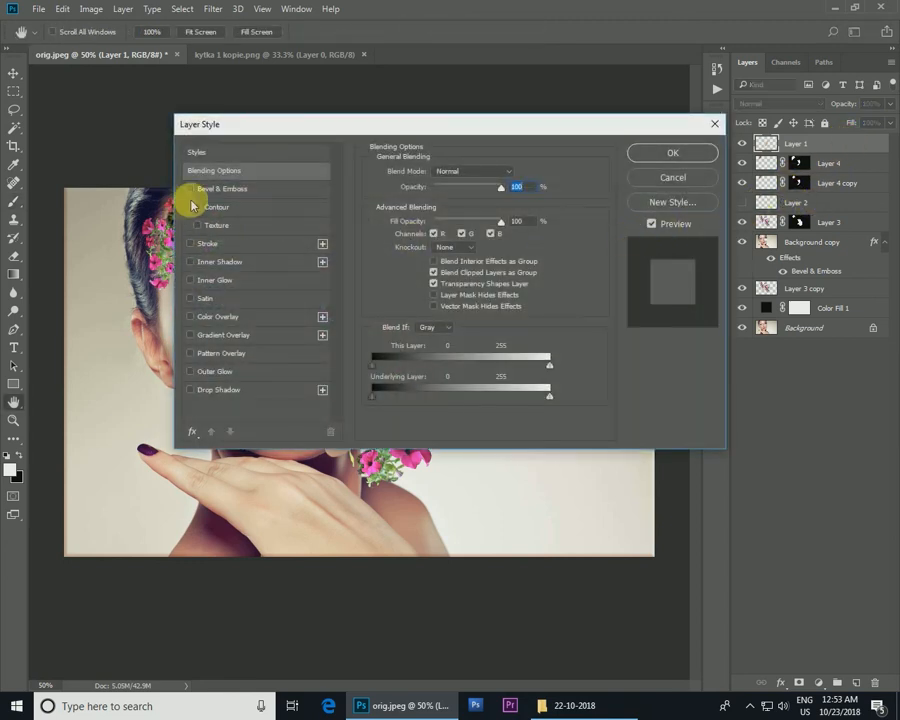
{"action": "left_click", "coordinate": [205, 188]}
{"action": "left_click_drag", "start_coordinate": [252, 140], "coordinate": [482, 116]}
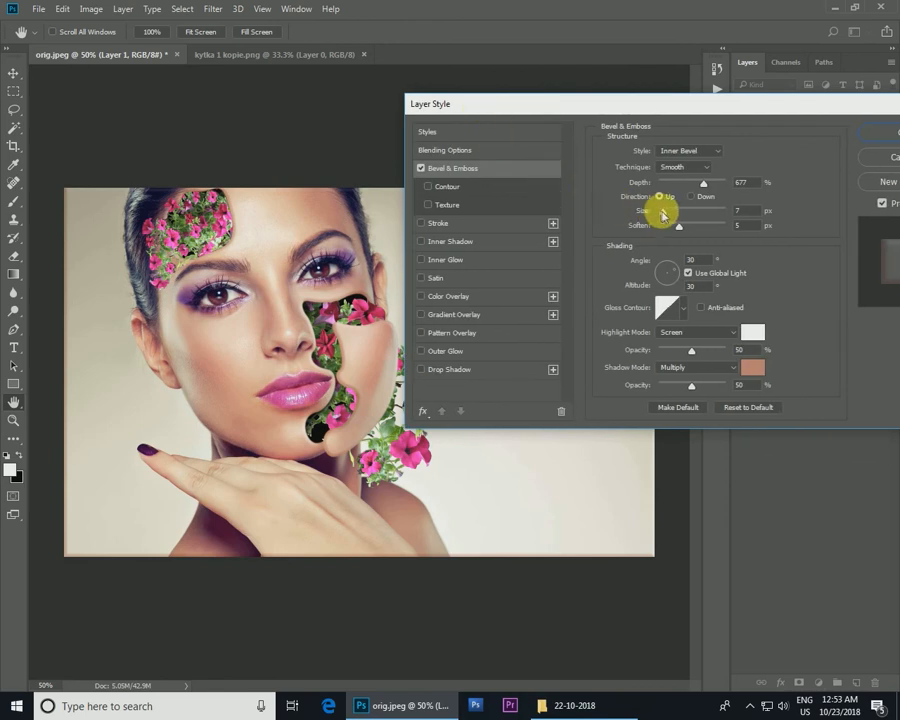
{"action": "left_click", "coordinate": [875, 136]}
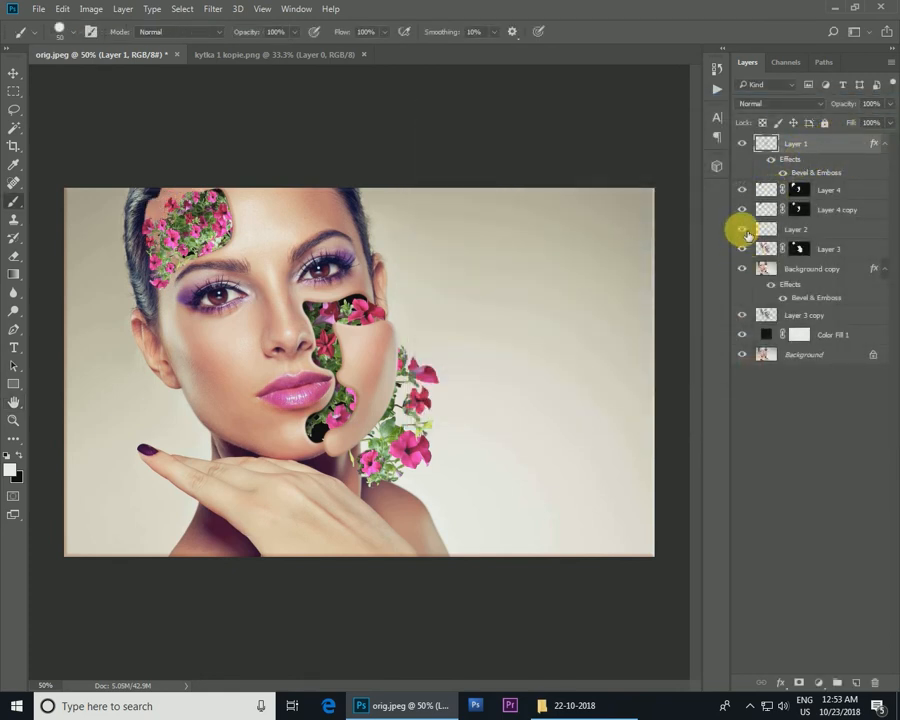
- Give the forehead piece on Layer 2 an Inner Bevel with 677% depth, 6 px size and 5 px soften
{"action": "left_click", "coordinate": [812, 229]}
{"action": "double_click", "coordinate": [842, 231]}
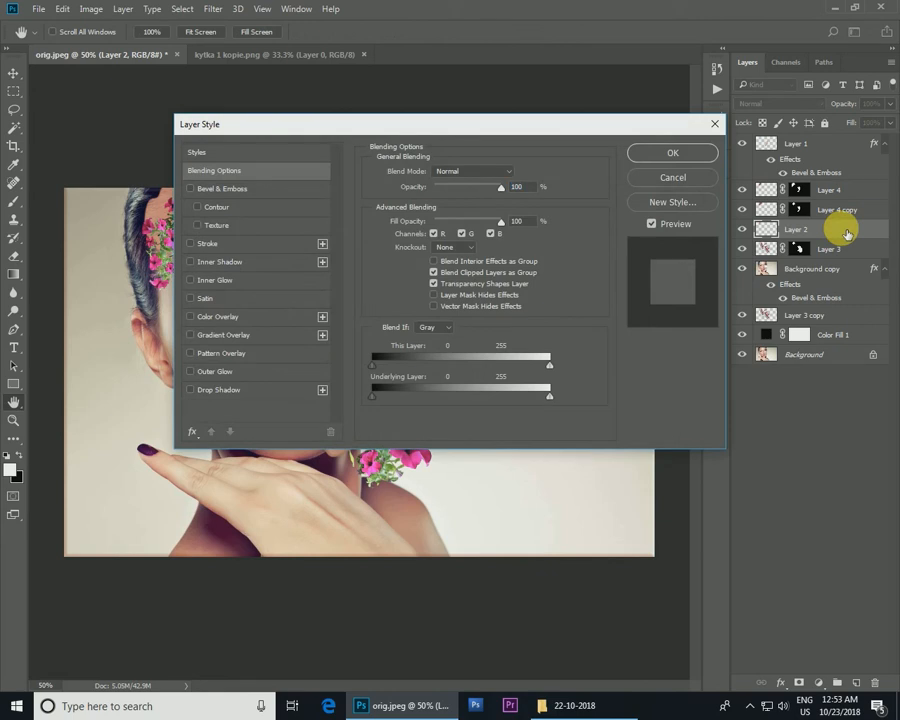
{"action": "left_click", "coordinate": [217, 189]}
{"action": "left_click_drag", "start_coordinate": [258, 125], "coordinate": [375, 143]}
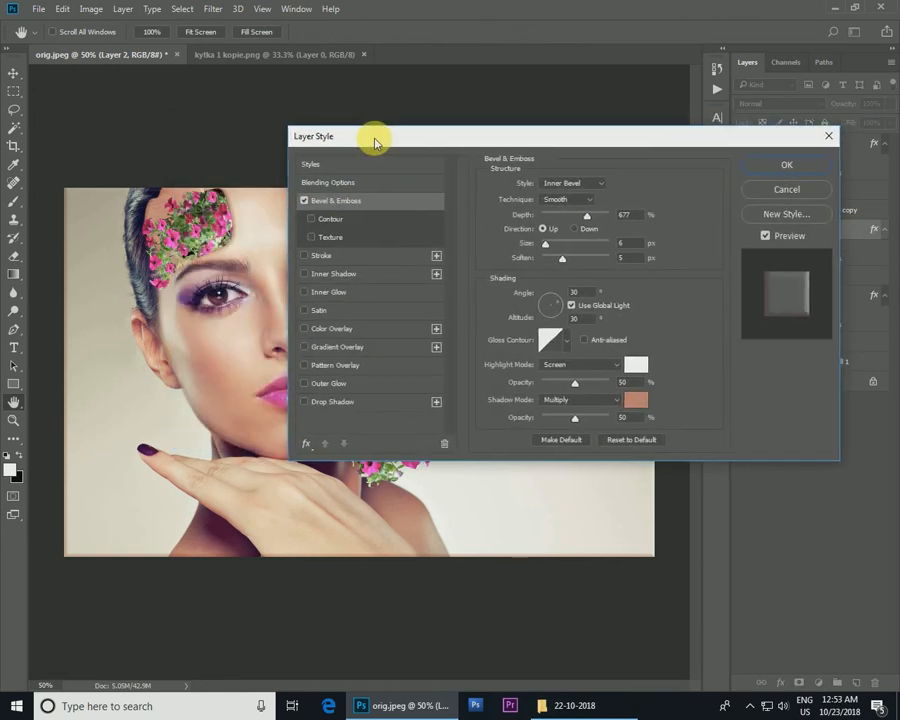
{"action": "left_click", "coordinate": [785, 166]}
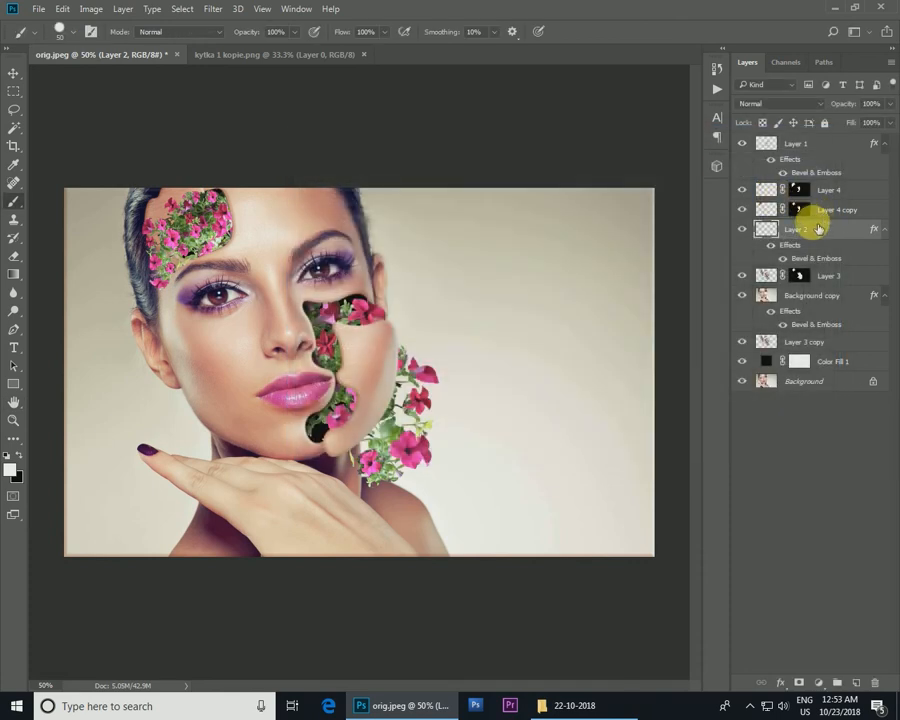
- Raise Layer 2 to the top of the layer stack, above Layer 1
{"action": "key", "text": "ctrl+]"}
{"action": "key", "text": "ctrl+]"}
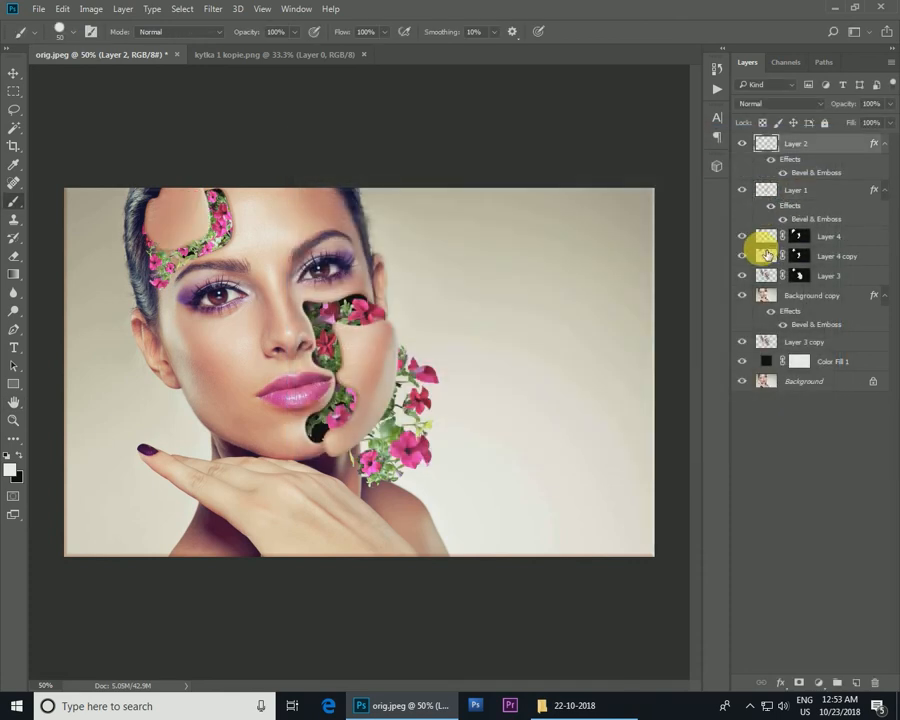
{"action": "key", "text": "ctrl+]"}
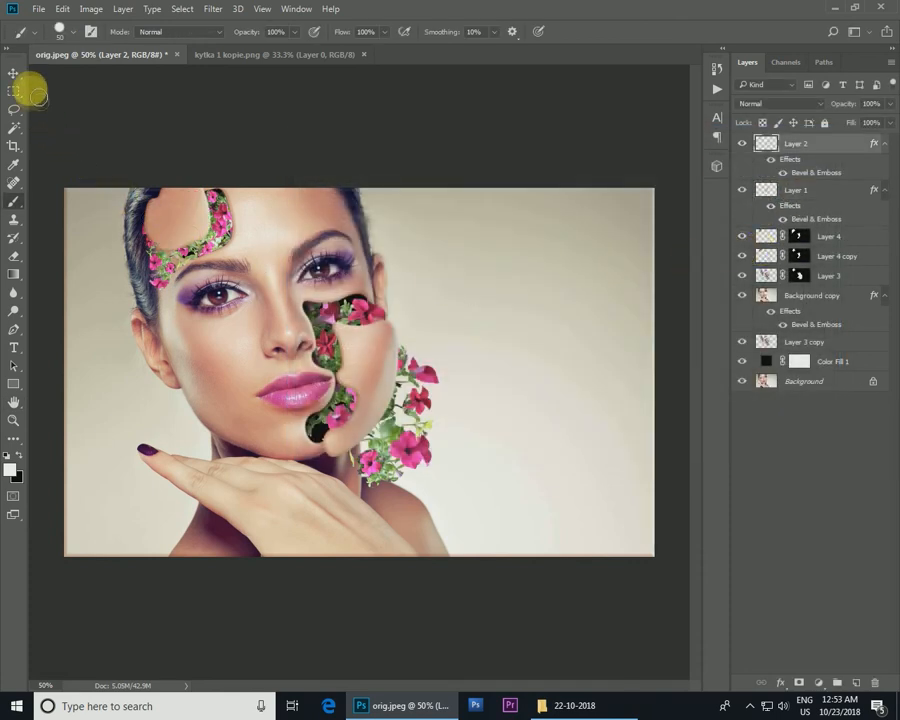
- Reposition the forehead piece on Layer 2 slightly over the flower-filled opening with the Move tool
{"action": "left_click", "coordinate": [14, 73]}
{"action": "left_click_drag", "start_coordinate": [165, 224], "coordinate": [195, 207]}
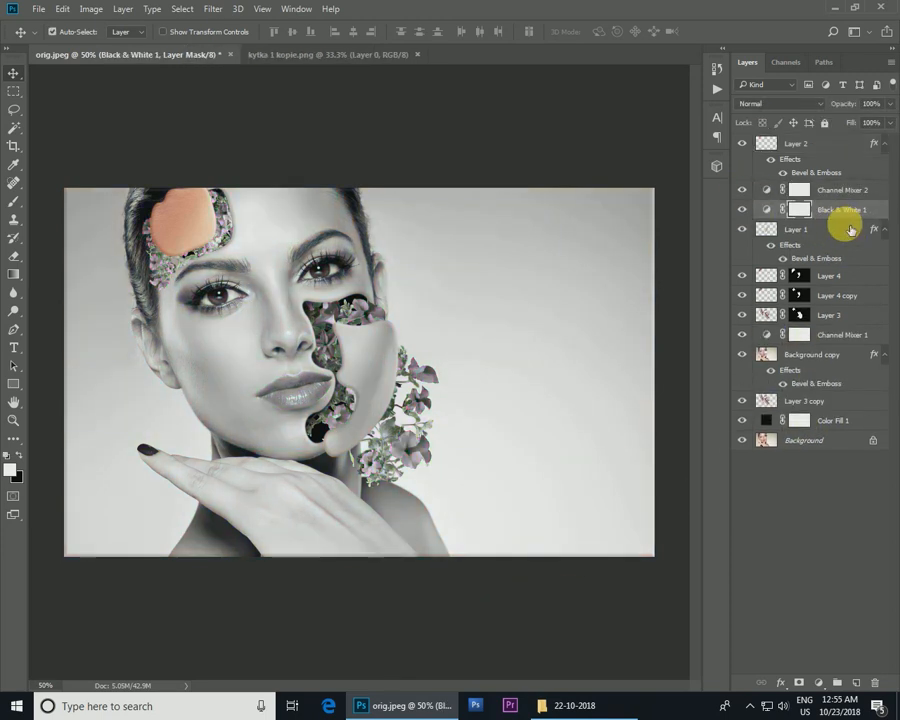
- Delete the Black & White 1 adjustment layer above Layer 1
{"action": "left_click", "coordinate": [742, 209]}
{"action": "left_click", "coordinate": [743, 211]}
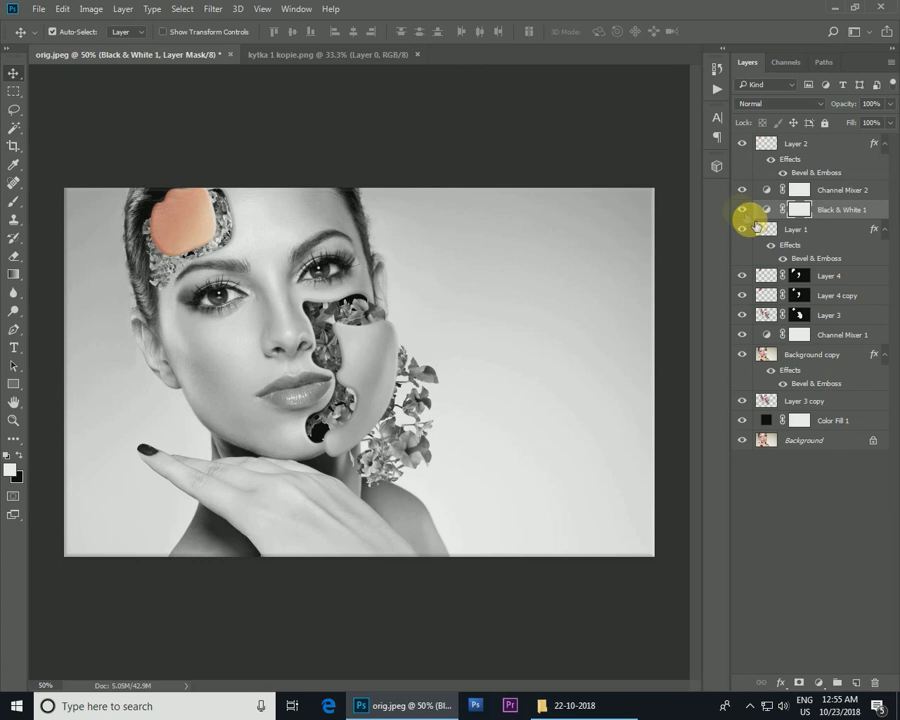
{"action": "key", "text": "Delete"}
{"action": "left_click", "coordinate": [744, 211]}
{"action": "left_click", "coordinate": [742, 210]}
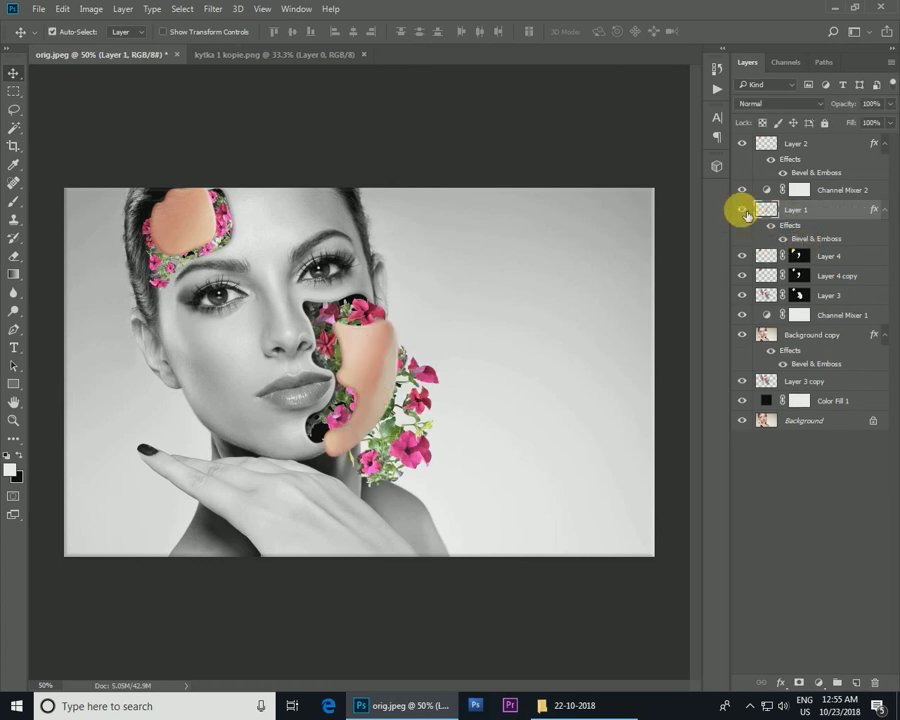
- Add a Channel Mixer adjustment directly above Layer 1 and use it to turn the cheek piece black and white
{"action": "left_click", "coordinate": [818, 688]}
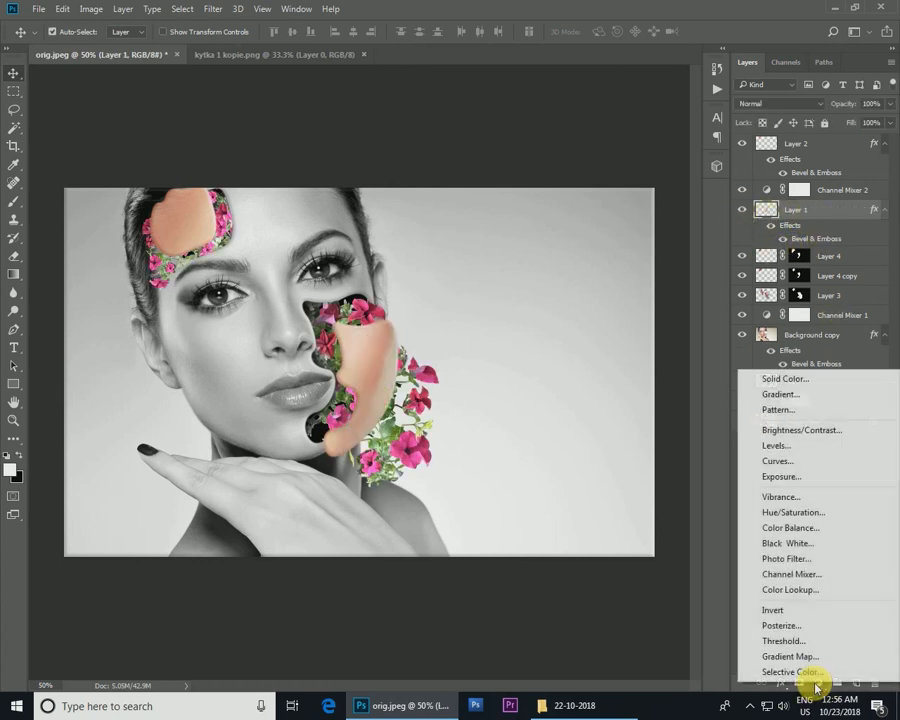
{"action": "left_click", "coordinate": [815, 573]}
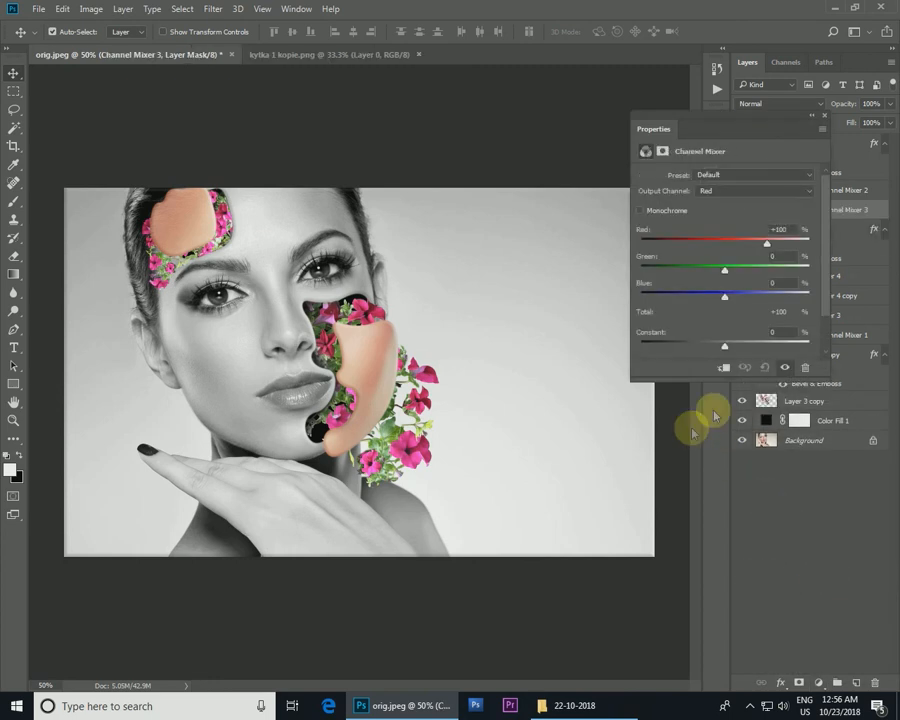
{"action": "left_click", "coordinate": [736, 178]}
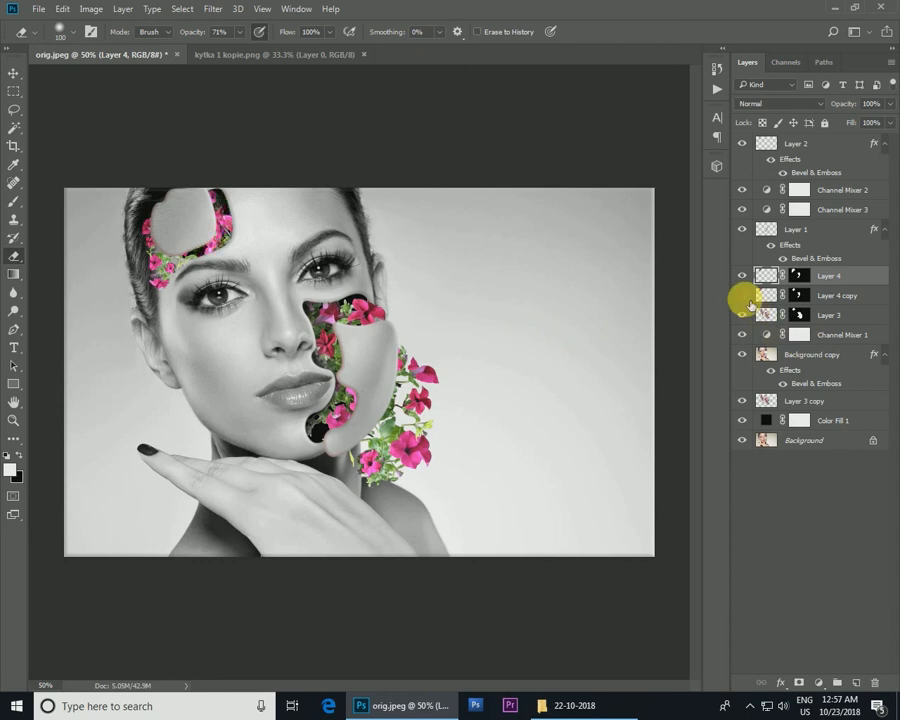
- Erase beside the forehead opening on Layer 4 copy's mask with the 100 px eraser at 71% opacity, comparing with Layer 3 hidden and shown
{"action": "left_click", "coordinate": [797, 295]}
{"action": "mouse_move", "coordinate": [281, 296]}
{"action": "left_mouse_down"}
{"action": "mouse_move", "coordinate": [210, 262]}
{"action": "mouse_move", "coordinate": [247, 268]}
{"action": "mouse_move", "coordinate": [255, 221]}
{"action": "mouse_move", "coordinate": [243, 195]}
{"action": "mouse_move", "coordinate": [257, 265]}
{"action": "mouse_move", "coordinate": [248, 280]}
{"action": "left_mouse_up"}
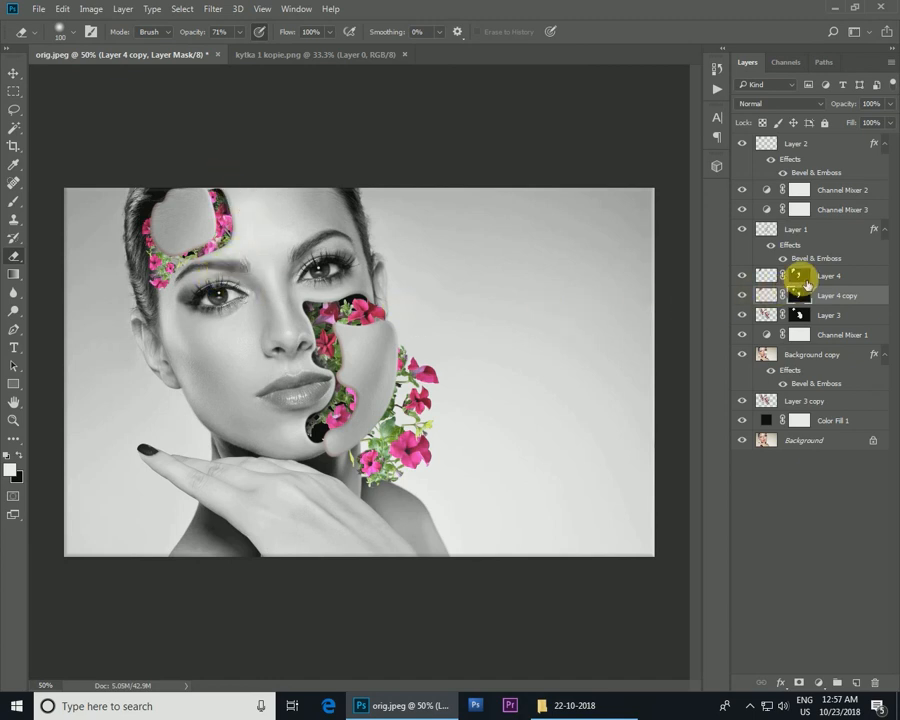
{"action": "left_click", "coordinate": [743, 318]}
{"action": "left_click", "coordinate": [743, 318]}
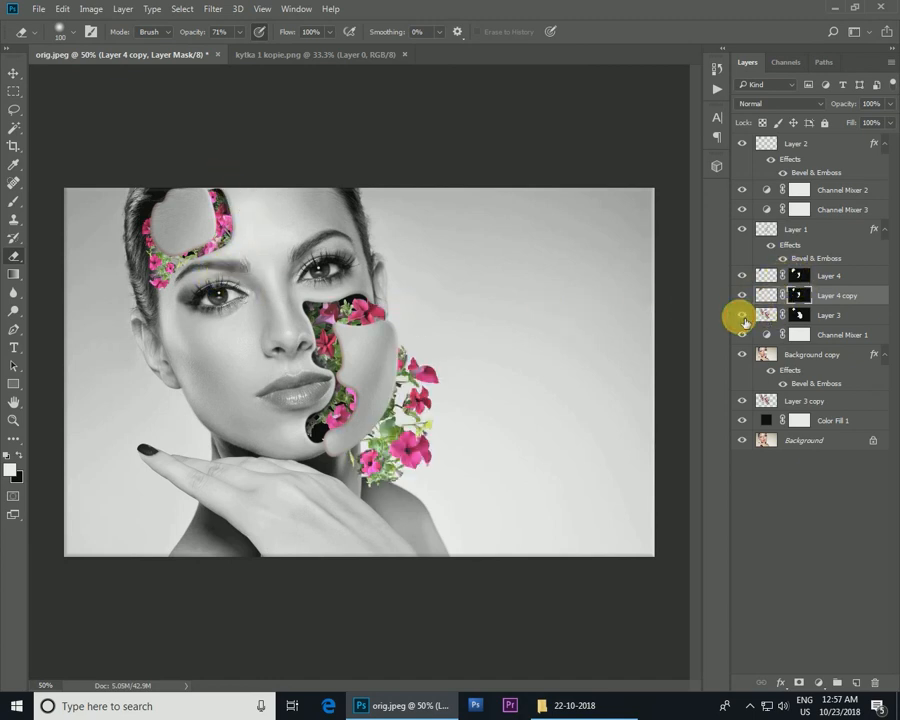
{"action": "left_click", "coordinate": [743, 318]}
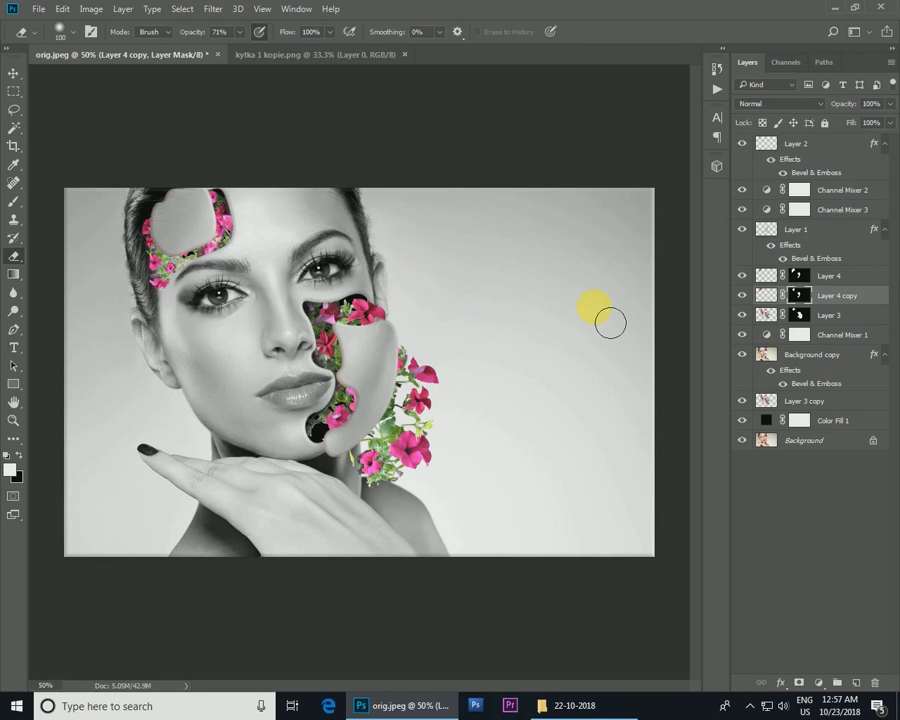
{"action": "left_click", "coordinate": [743, 317]}
{"action": "left_click", "coordinate": [743, 317]}
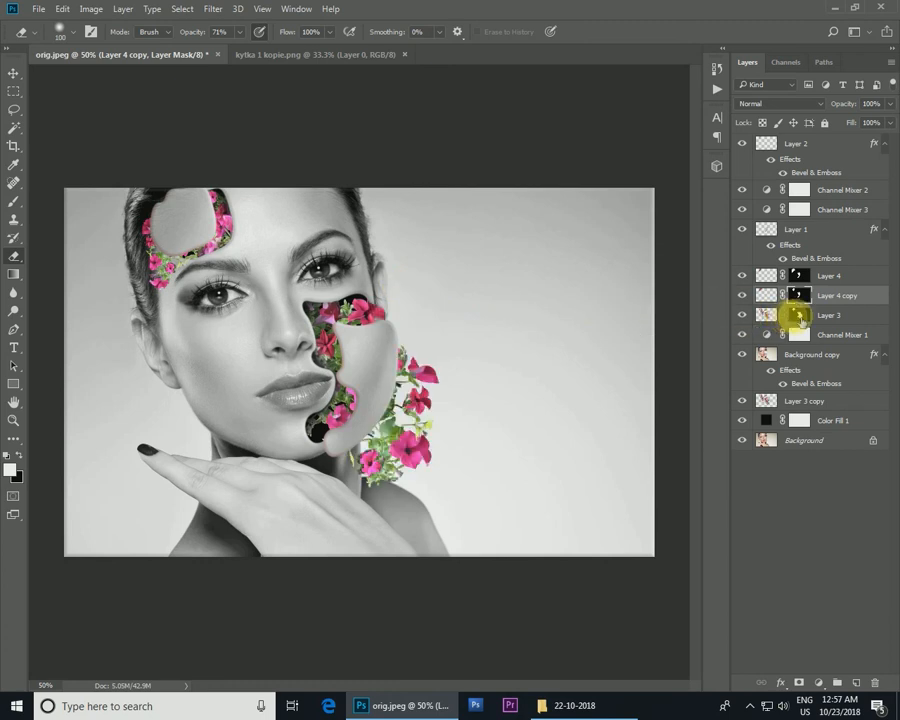
- Erase around the forehead opening's outer edge on Layer 3's mask and on its flower image
{"action": "left_click", "coordinate": [797, 316]}
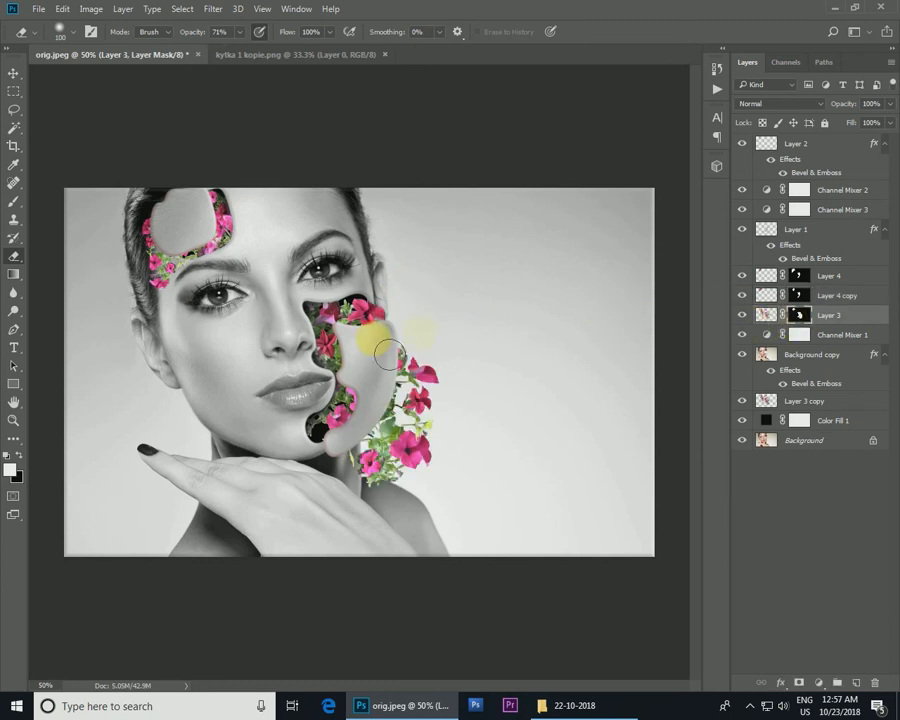
{"action": "mouse_move", "coordinate": [250, 266]}
{"action": "left_mouse_down"}
{"action": "mouse_move", "coordinate": [256, 255]}
{"action": "mouse_move", "coordinate": [247, 270]}
{"action": "left_mouse_up"}
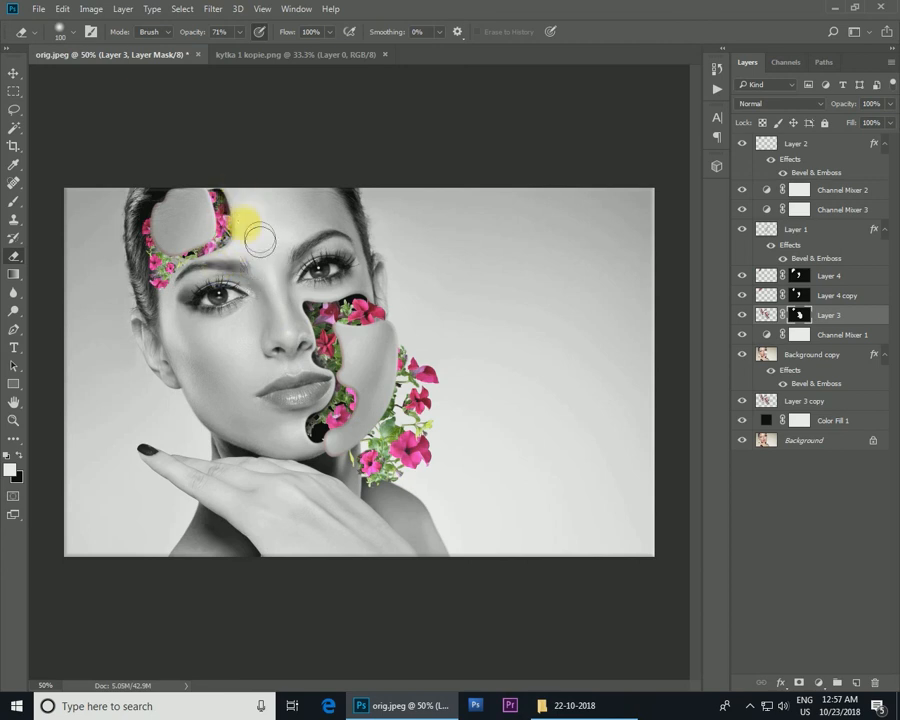
{"action": "left_click", "coordinate": [768, 316]}
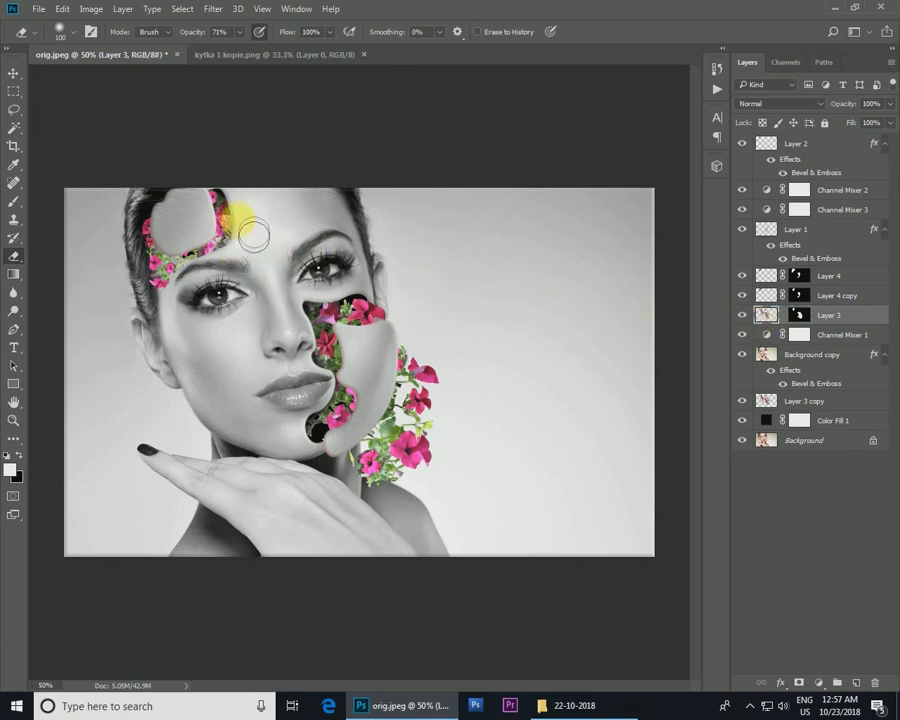
{"action": "mouse_move", "coordinate": [248, 228]}
{"action": "left_mouse_down"}
{"action": "mouse_move", "coordinate": [225, 185]}
{"action": "mouse_move", "coordinate": [227, 203]}
{"action": "left_mouse_up"}
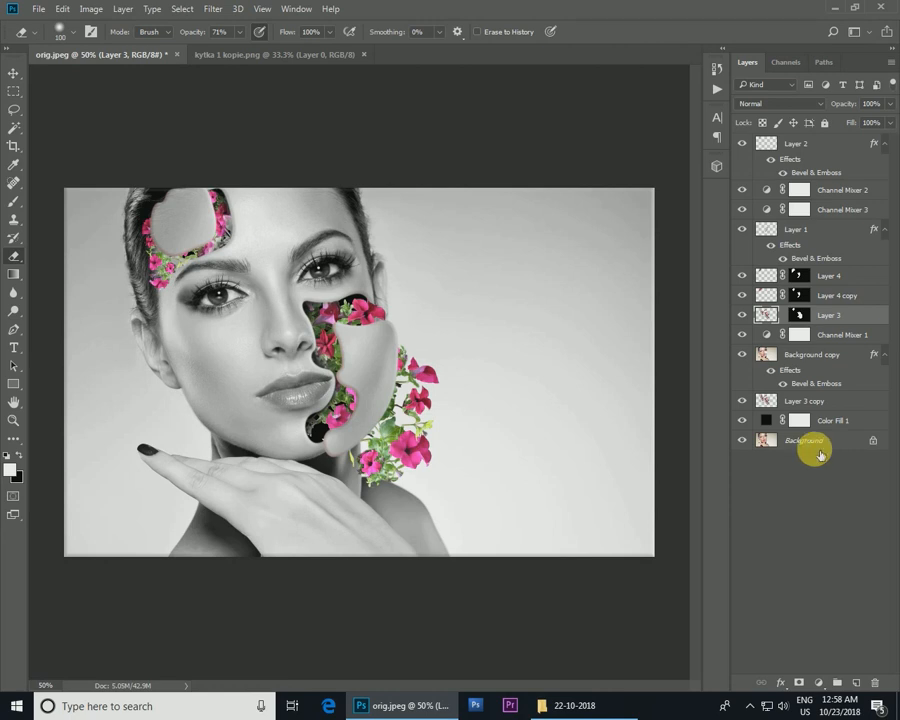
- Identify the loose pieces by toggling their visibility, and group Layer 2 and Layer 1 together
{"action": "left_click", "coordinate": [742, 144]}
{"action": "left_click", "coordinate": [744, 145]}
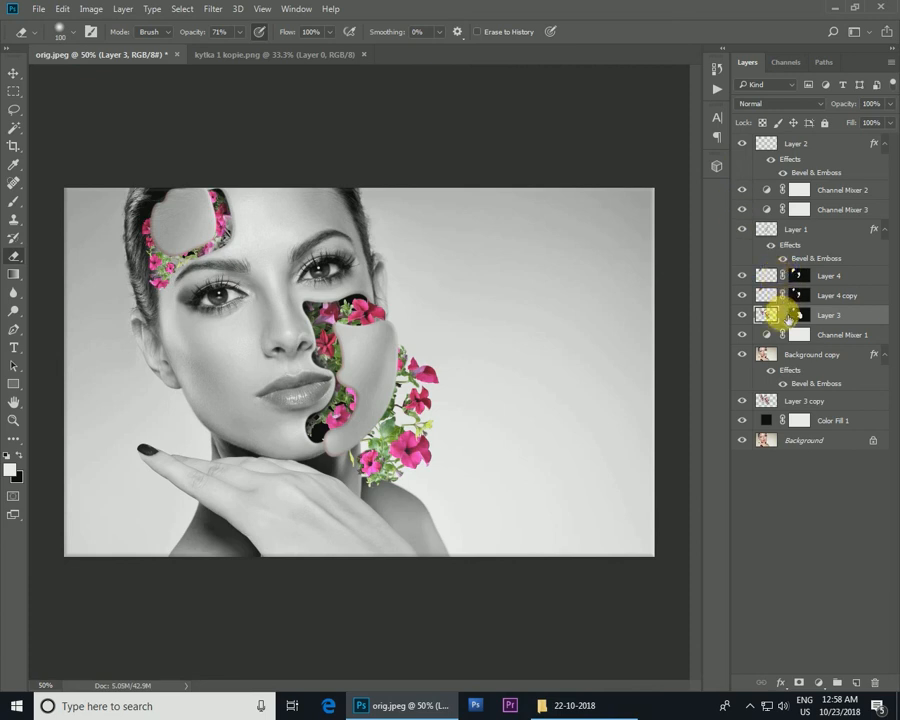
{"action": "left_click", "coordinate": [742, 230]}
{"action": "left_click", "coordinate": [745, 232]}
{"action": "left_click", "coordinate": [742, 144]}
{"action": "left_click", "coordinate": [742, 143]}
{"action": "left_click", "coordinate": [797, 148]}
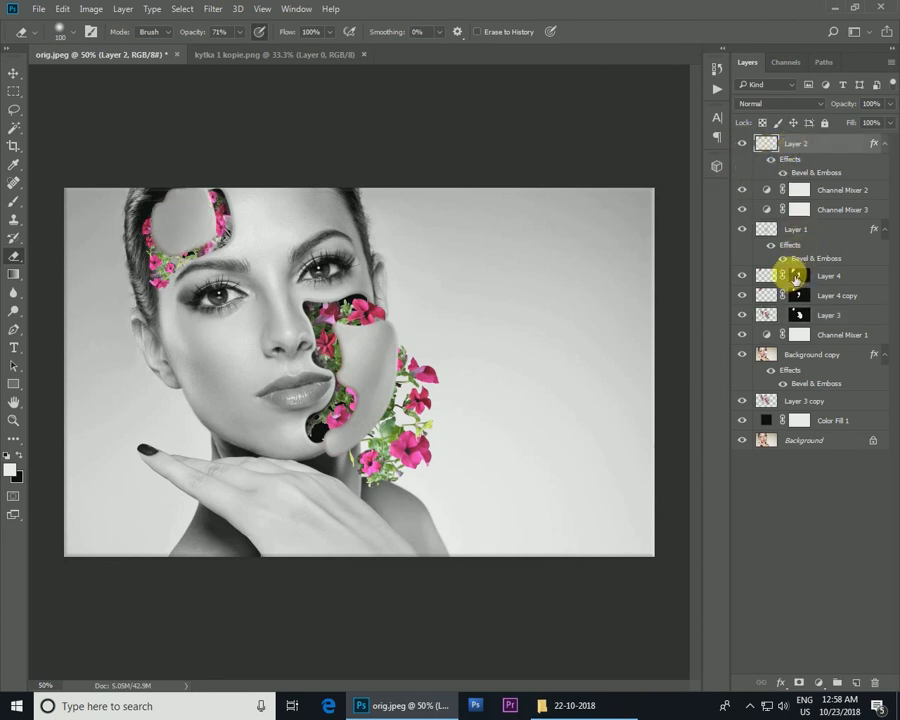
{"action": "left_click", "coordinate": [745, 232]}
{"action": "left_click", "coordinate": [803, 230]}
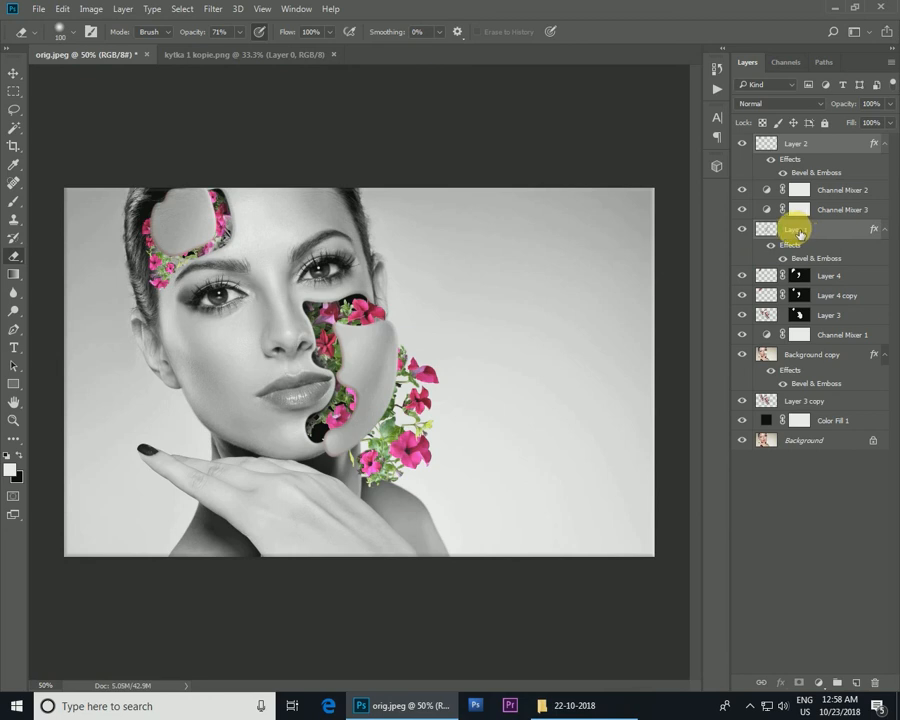
{"action": "key", "text": "ctrl+g"}
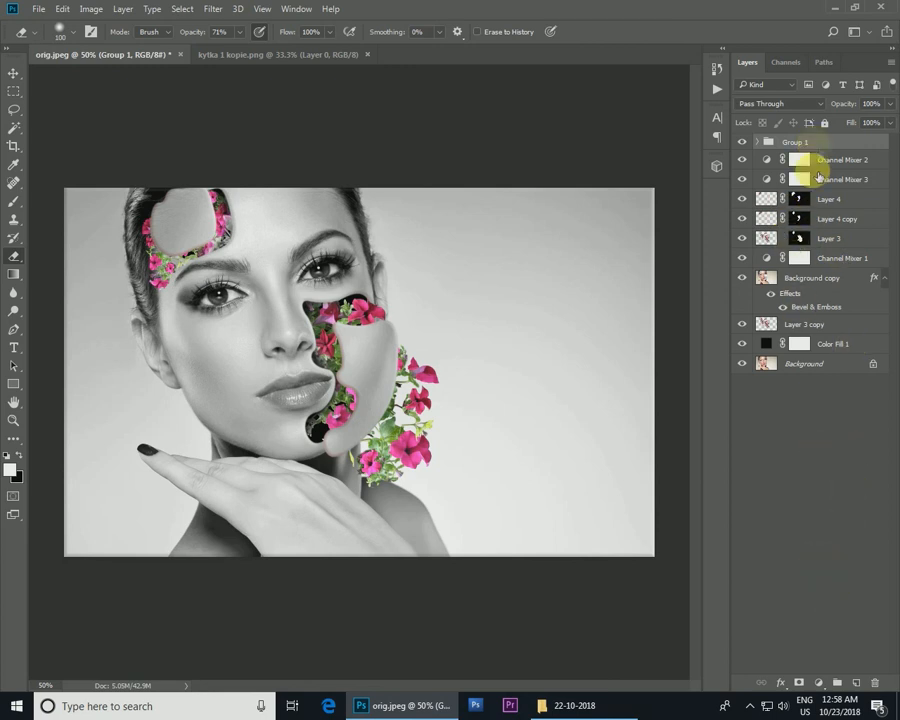
- Add a Channel Mixer adjustment layer above Group 1
{"action": "left_click", "coordinate": [819, 682]}
{"action": "left_click", "coordinate": [785, 576]}
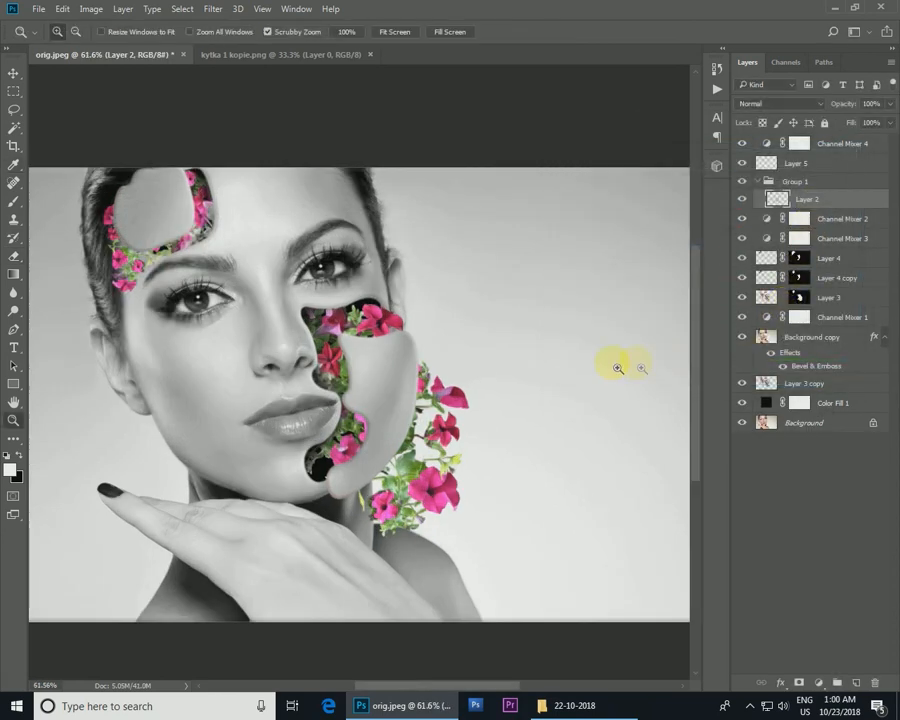
{"action": "left_click_drag", "start_coordinate": [388, 338], "coordinate": [393, 386]}
{"action": "right_click", "coordinate": [405, 345]}
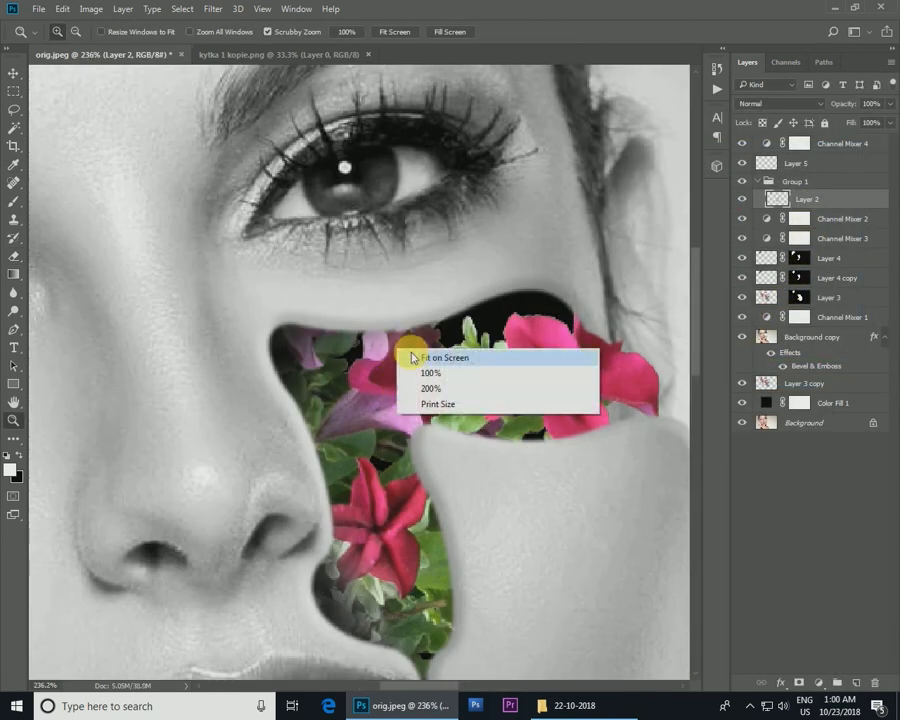
{"action": "left_click", "coordinate": [440, 352]}
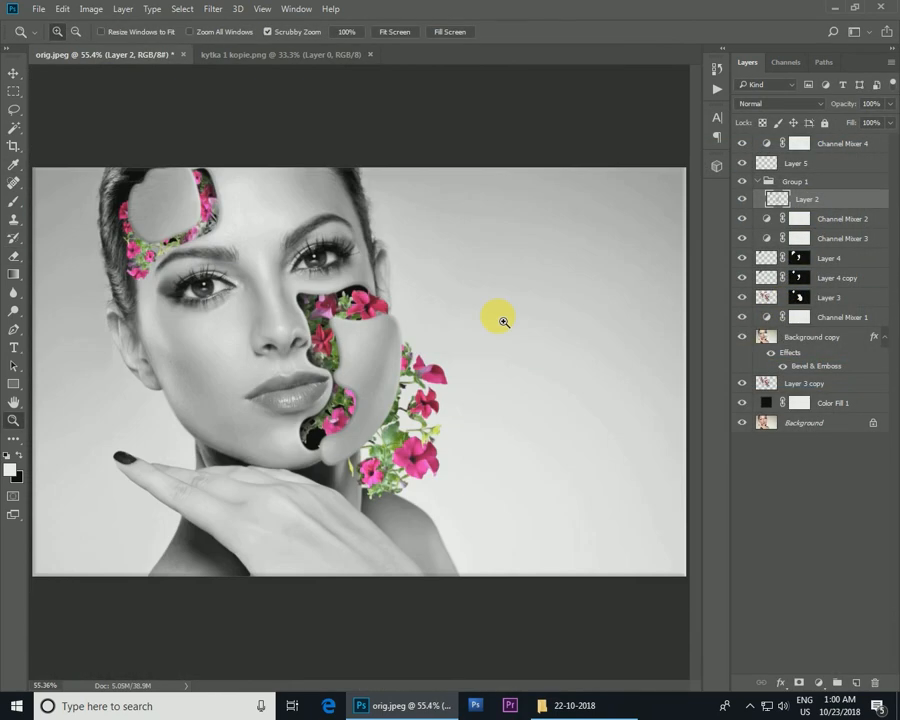